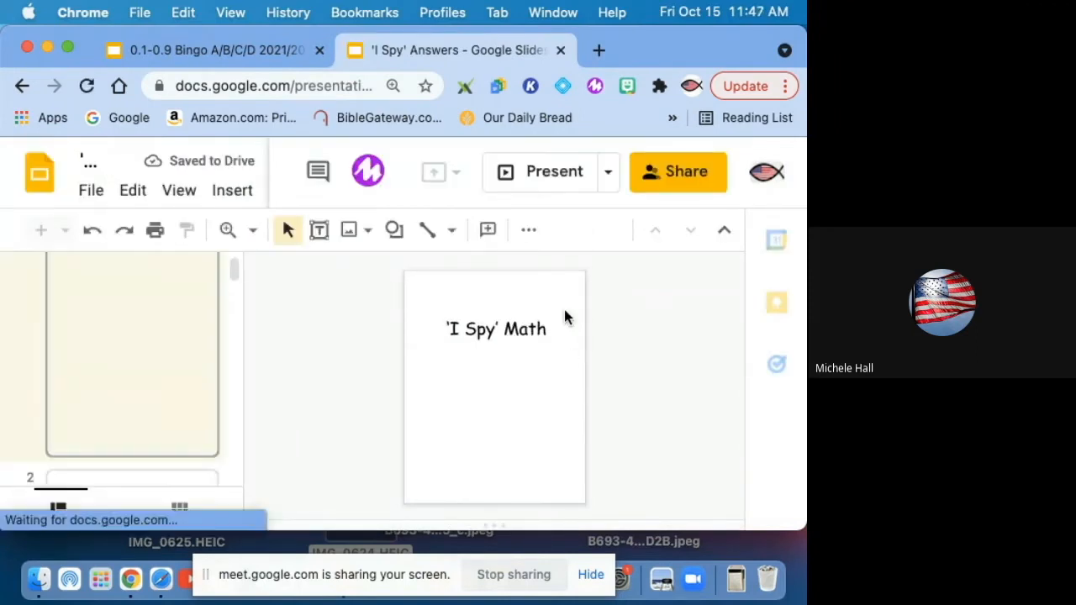
Step: Present the 'I Spy' Math slideshow and page through the example graph slides, then exit the presentation
left_click(550, 172)
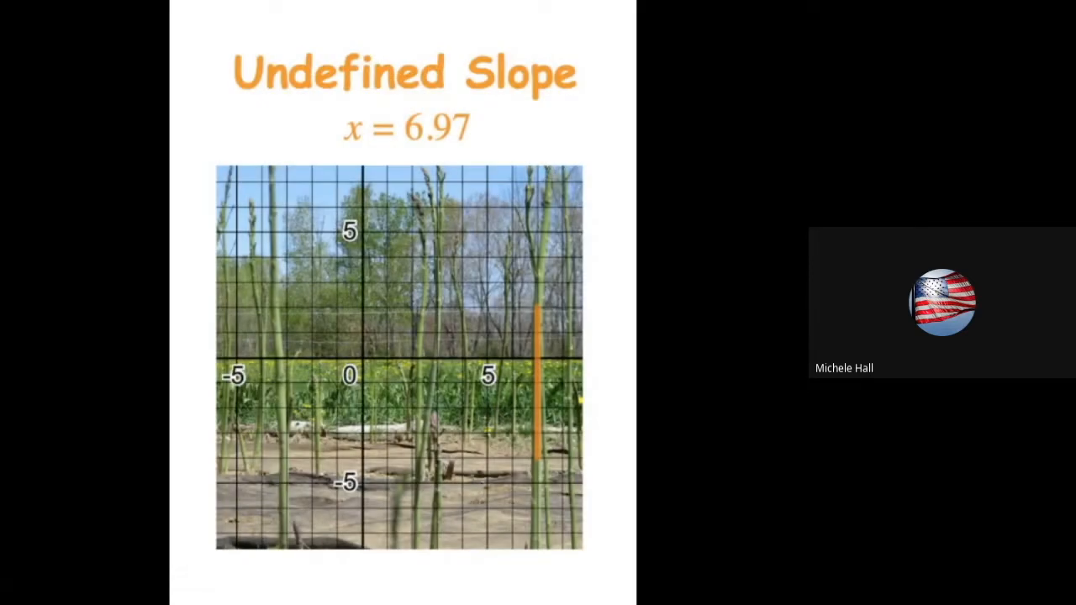
key("Right")
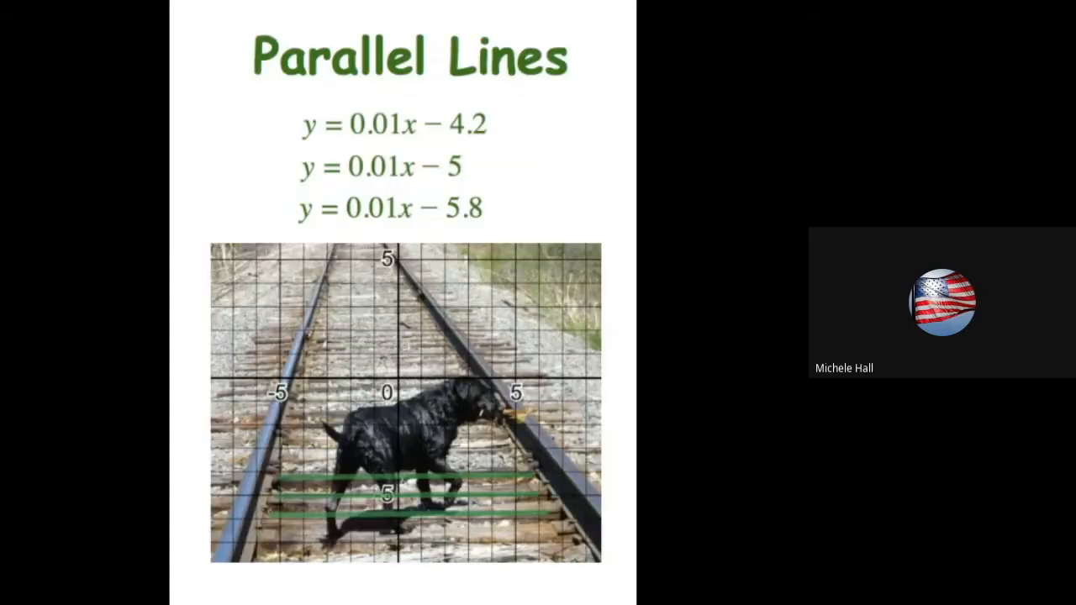
key("Right")
key("Right")
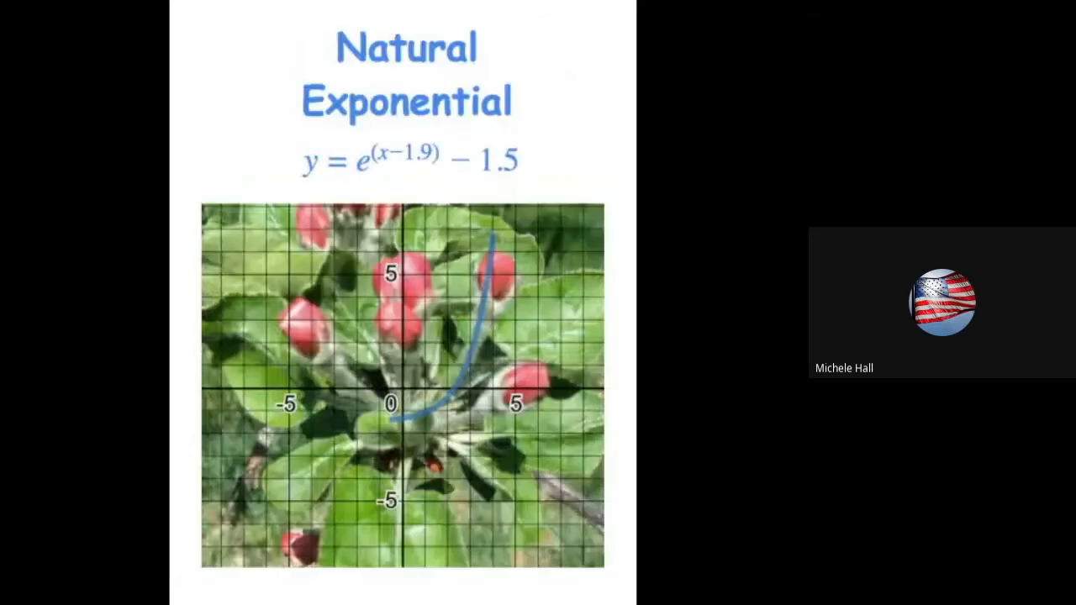
key("Right")
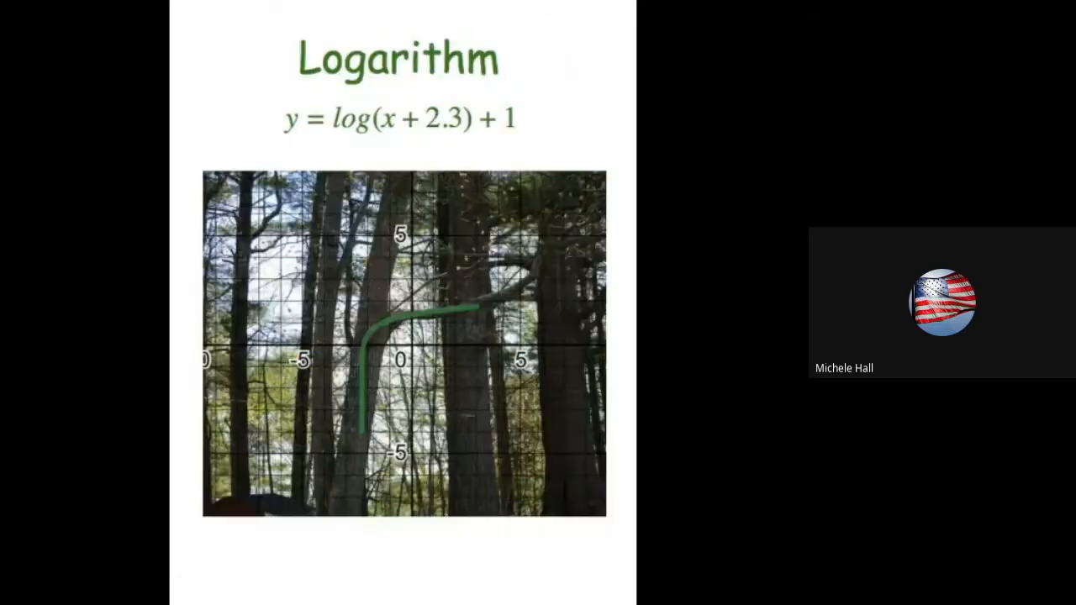
key("Right")
key("Right")
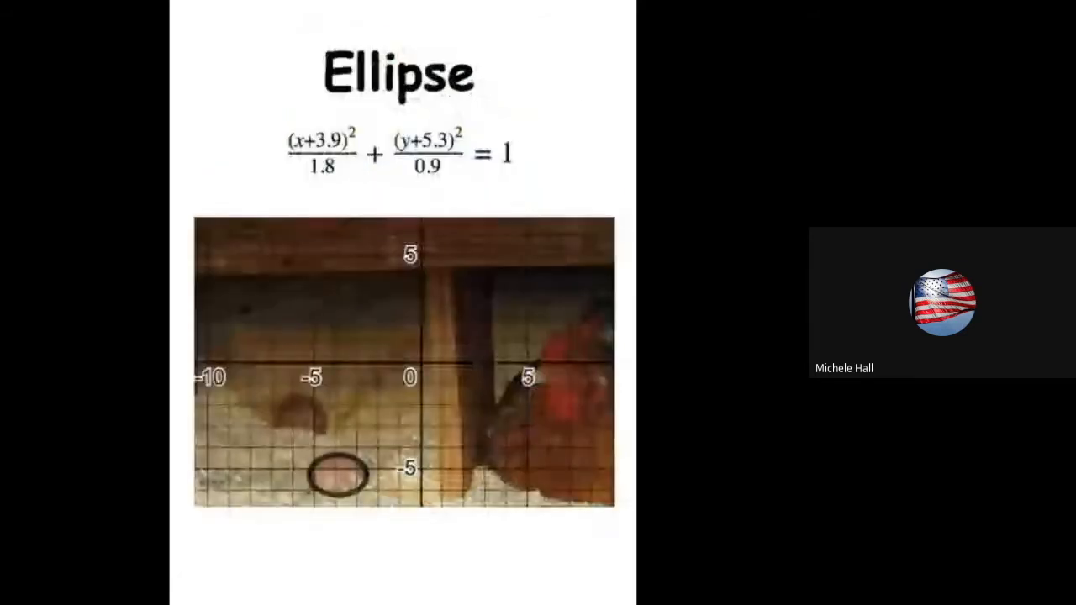
key("Right")
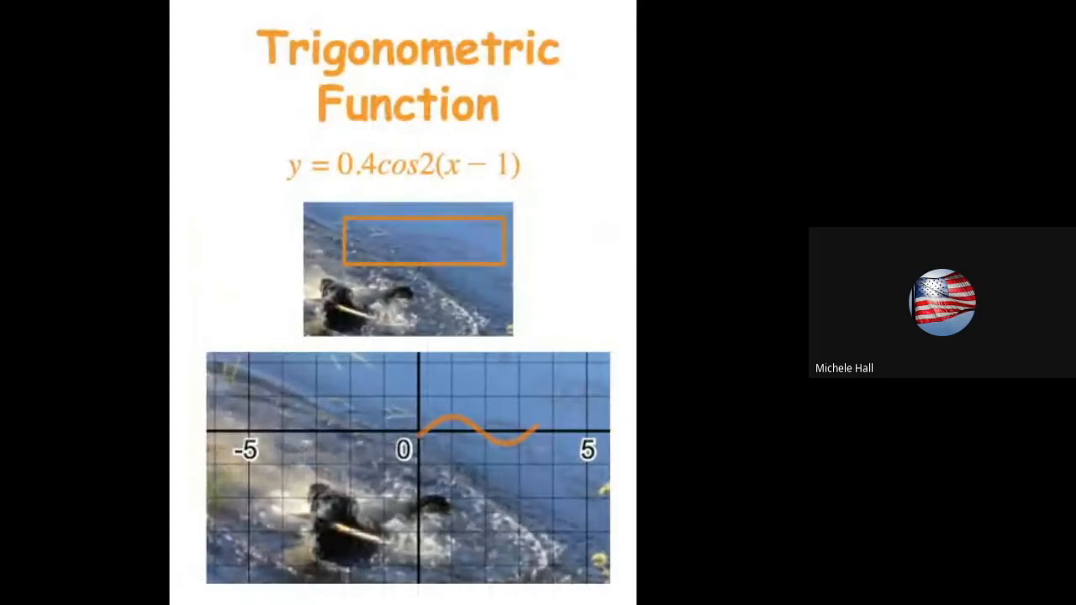
key("Escape")
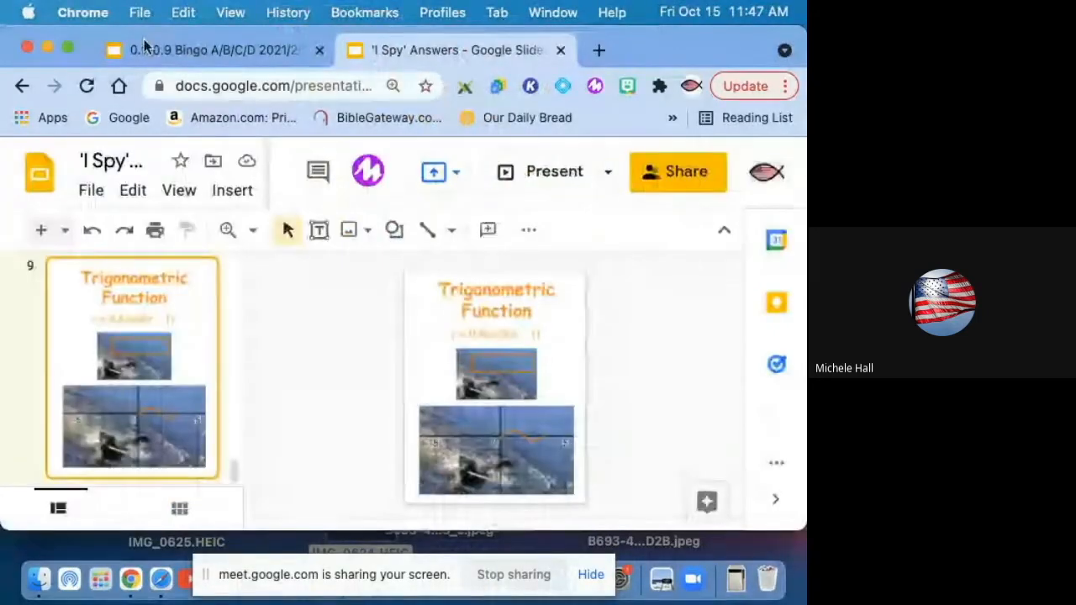
Step: Open the Desmos graphing calculator in the browser alongside the slides
left_click(48, 47)
left_click(67, 48)
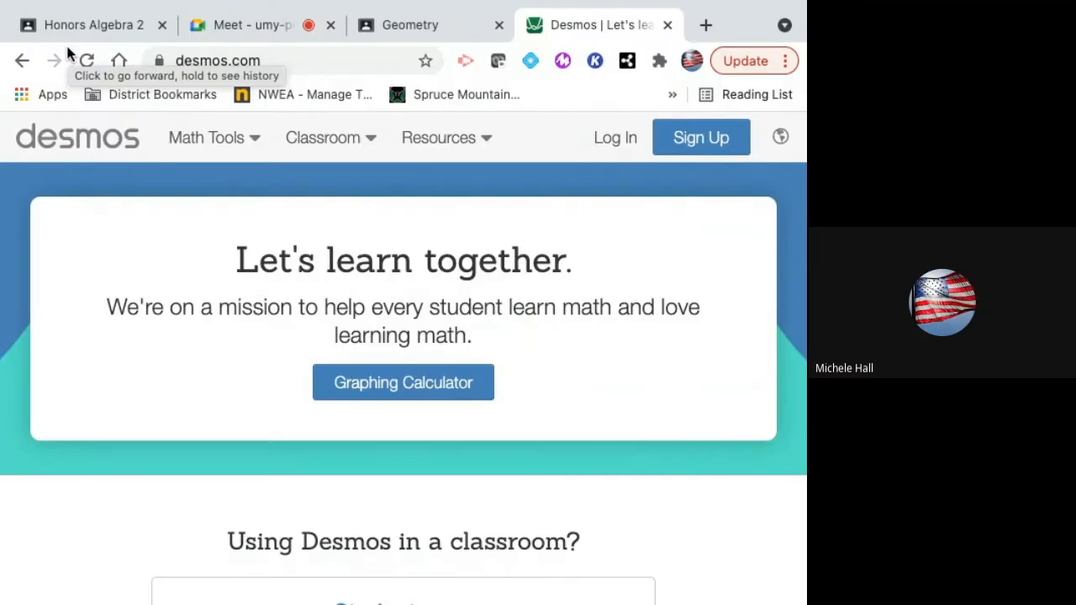
left_click(468, 383)
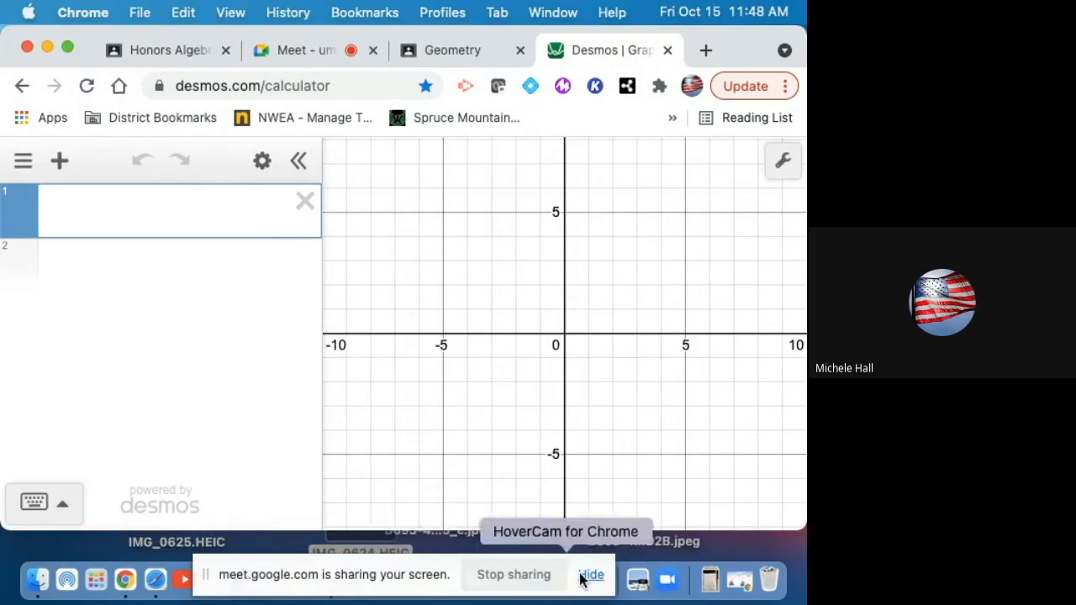
left_click(736, 583)
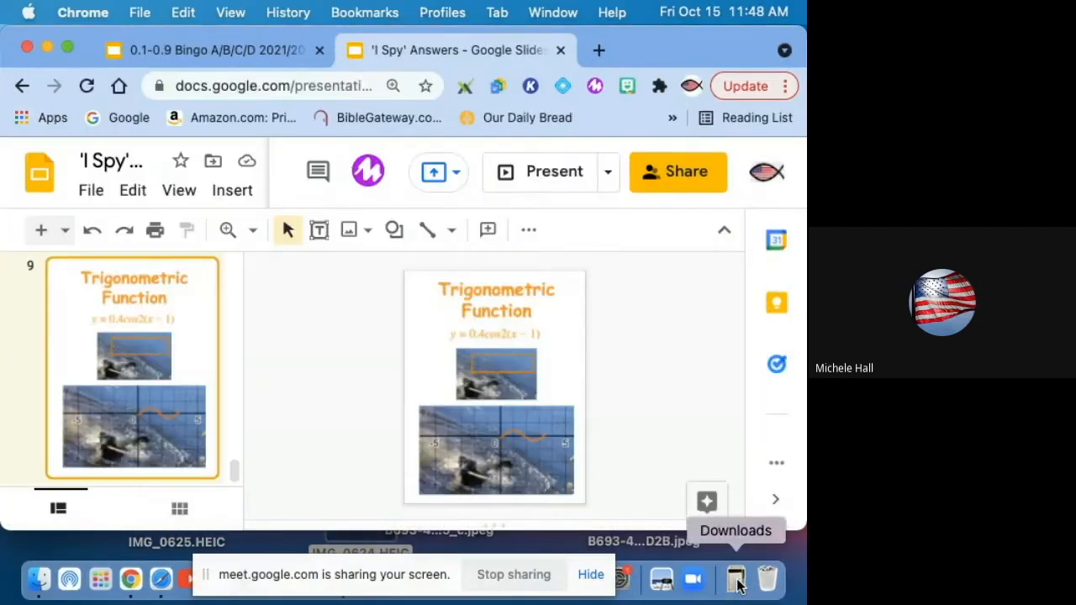
left_click(595, 49)
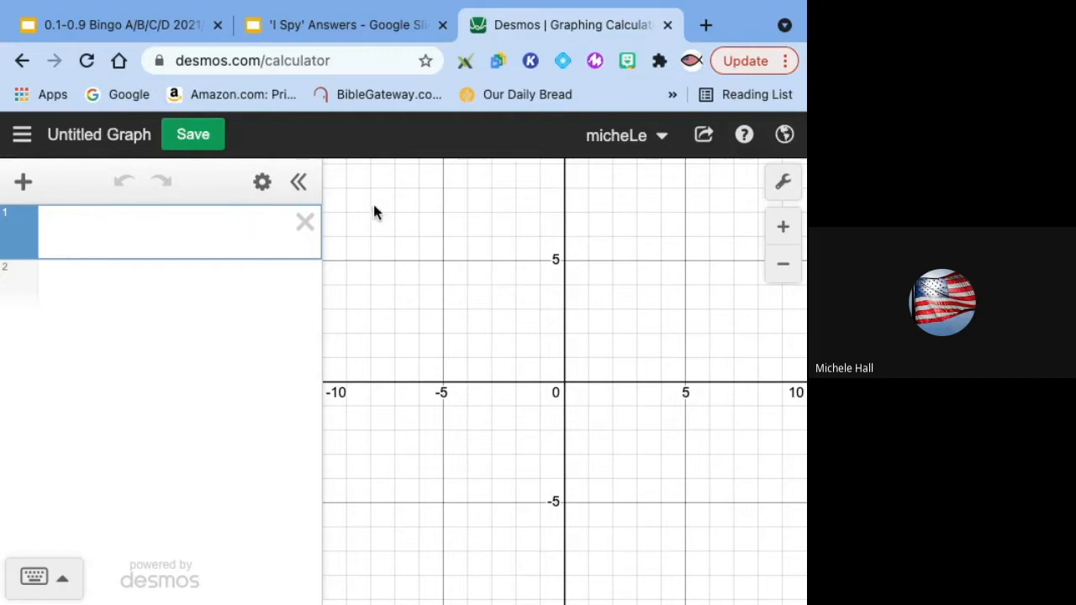
Step: In the graph settings, turn off minor gridlines and set both the x-axis and y-axis steps to 1
left_click(785, 183)
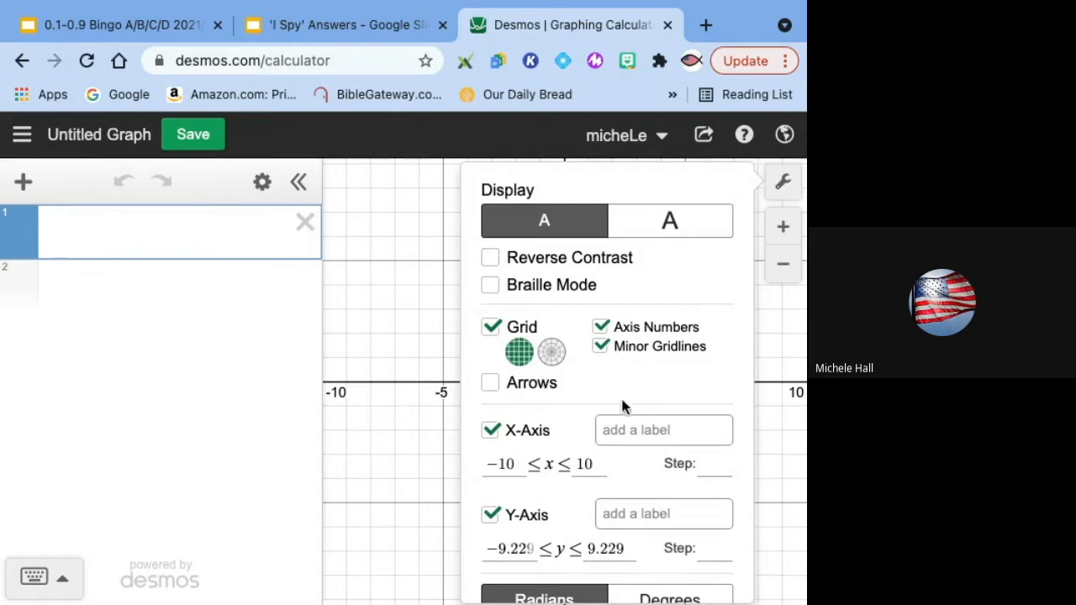
left_click(602, 346)
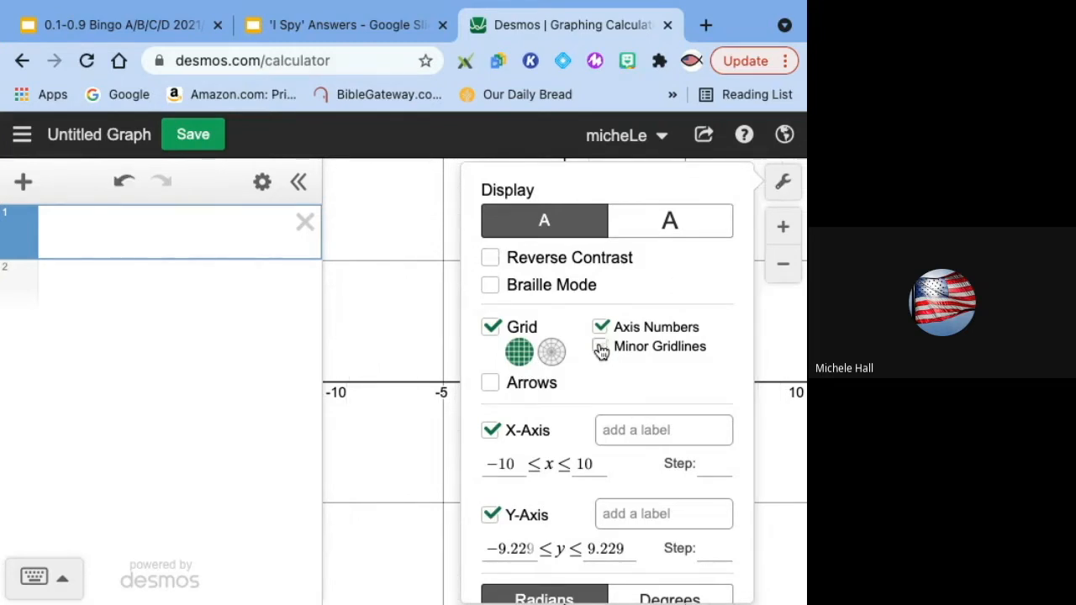
left_click(710, 463)
type("1")
scroll(712, 462, "down", 1)
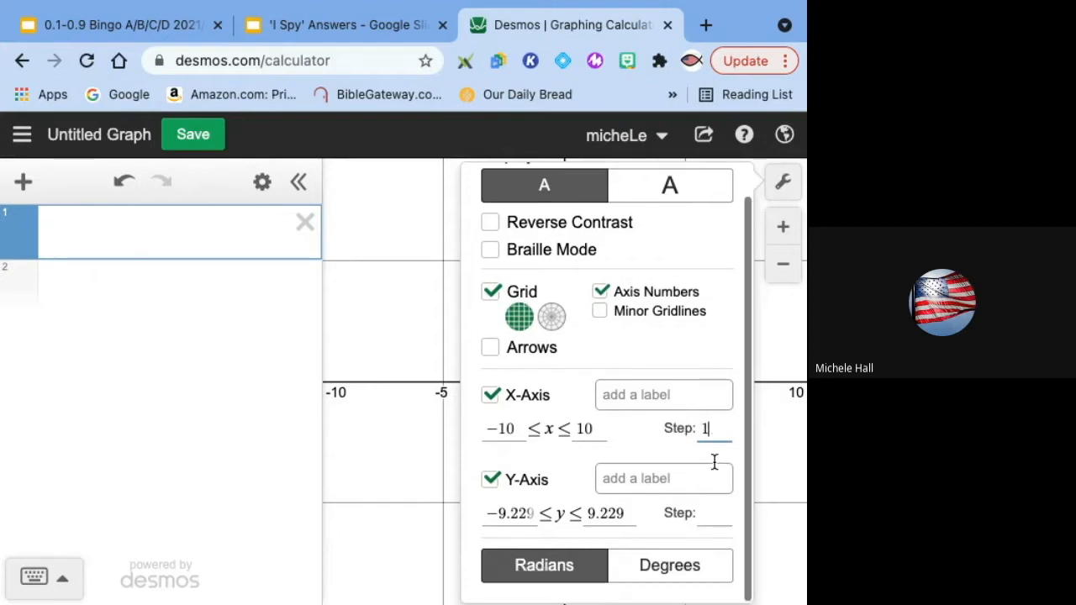
left_click(708, 513)
type("1")
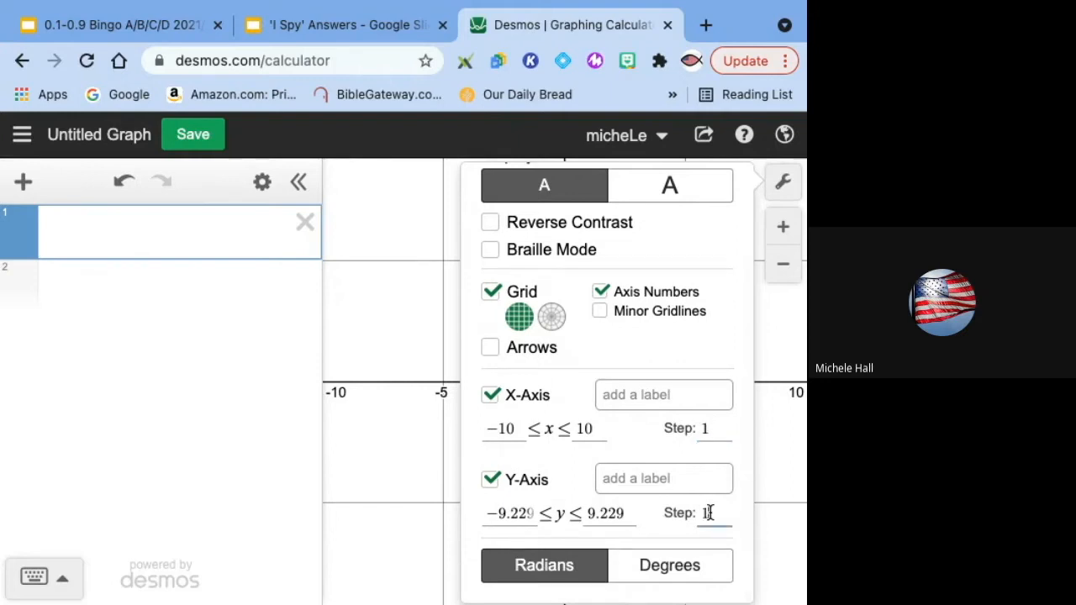
scroll(684, 522, "up", 1)
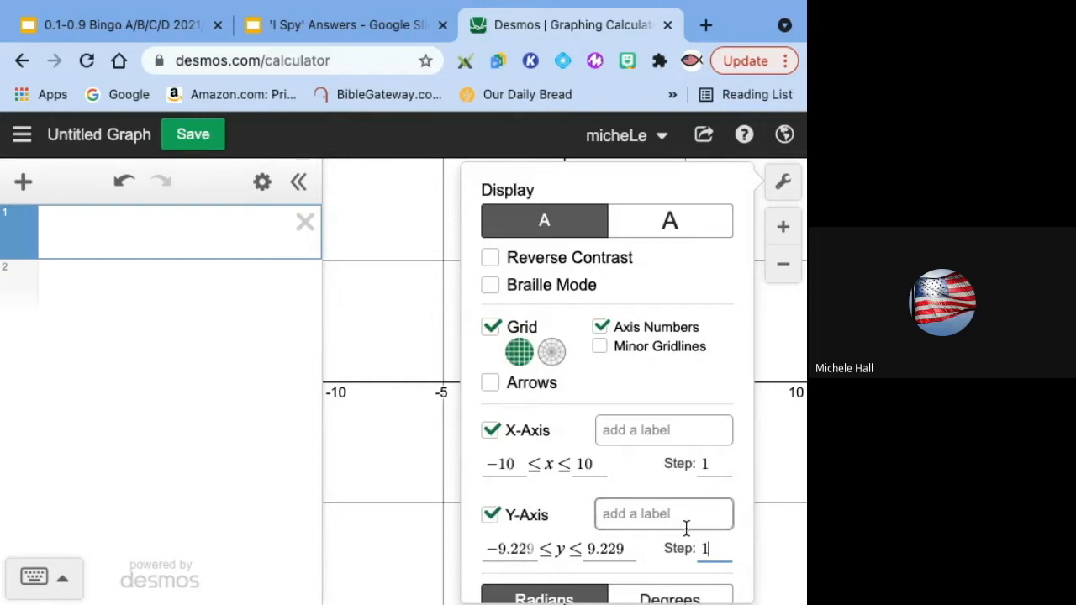
left_click(375, 304)
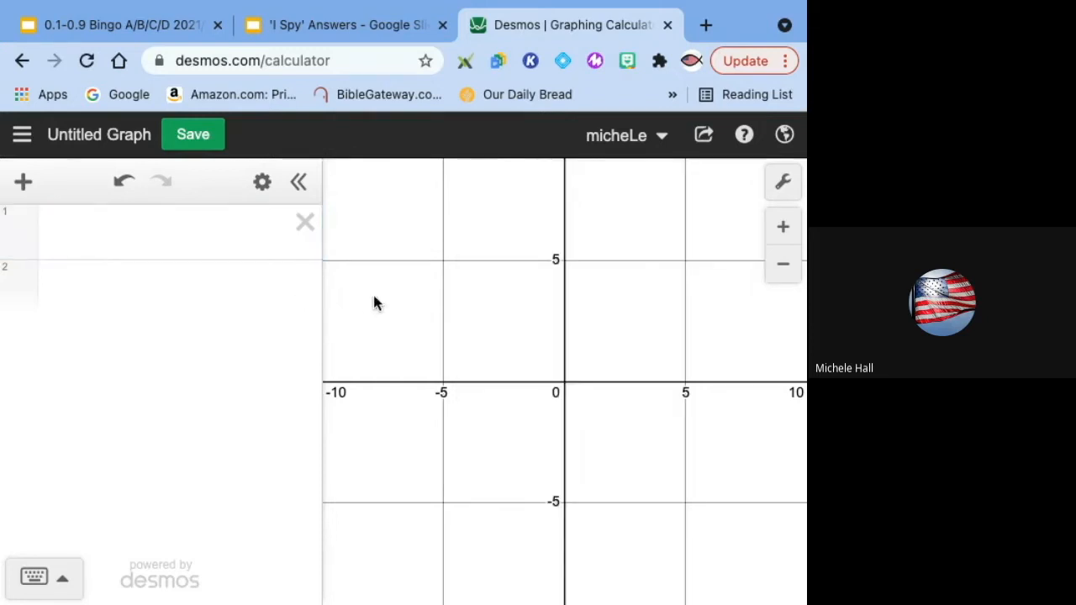
Step: Graph the horizontal line y=3 in the first expression with the view showing -5 to 5
left_click(783, 265)
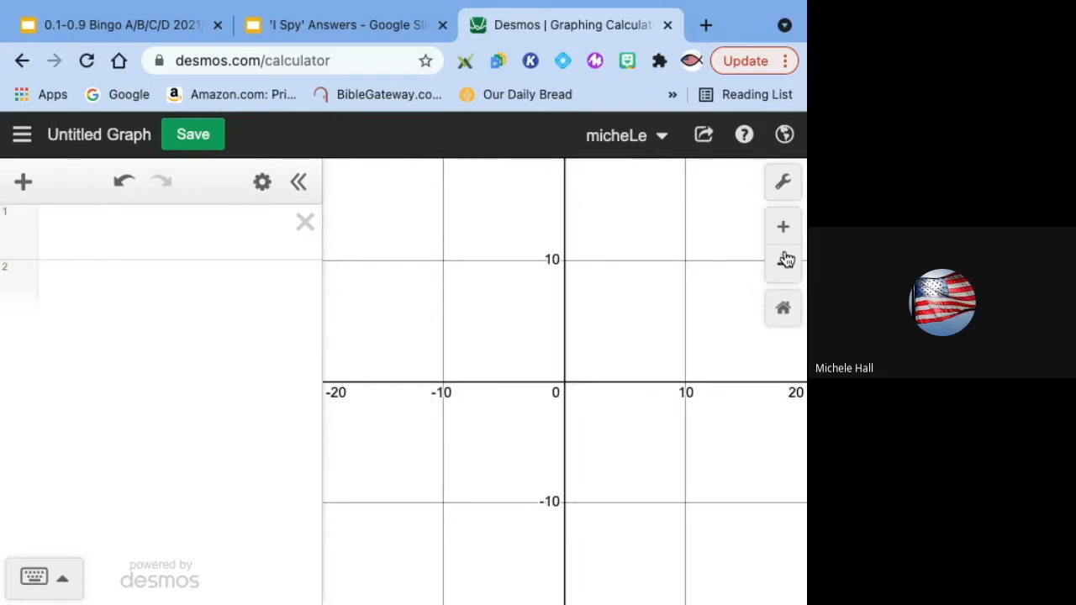
left_click(780, 223)
left_click(779, 223)
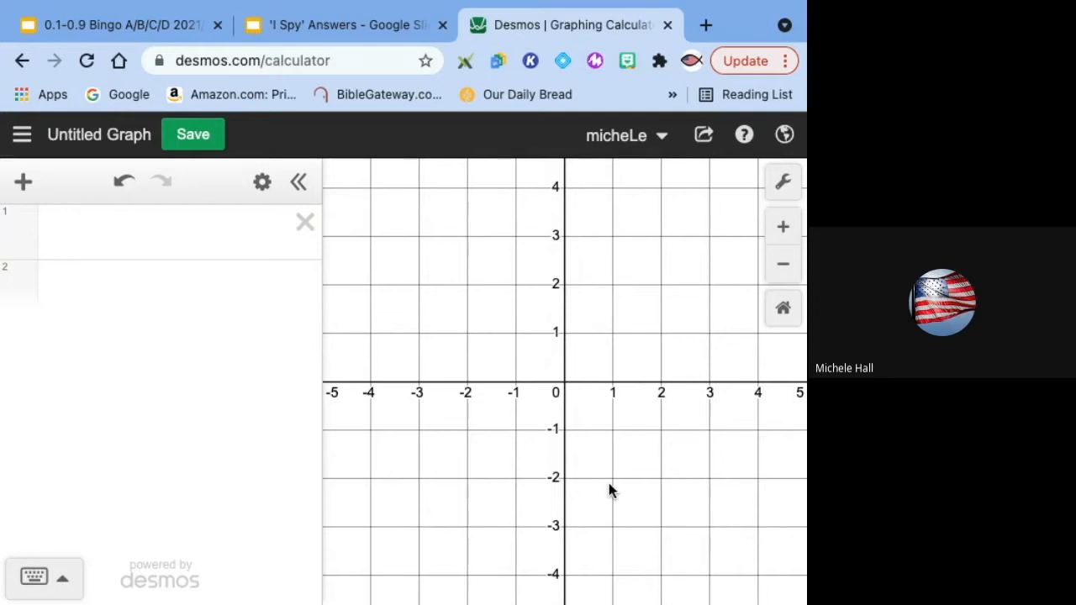
left_click(243, 238)
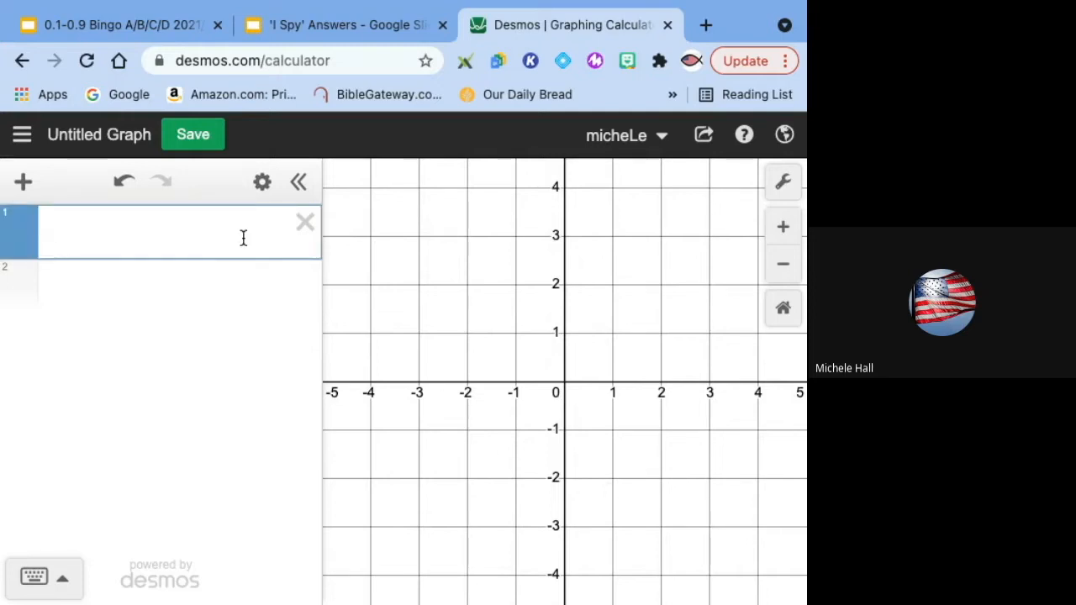
type("y=3")
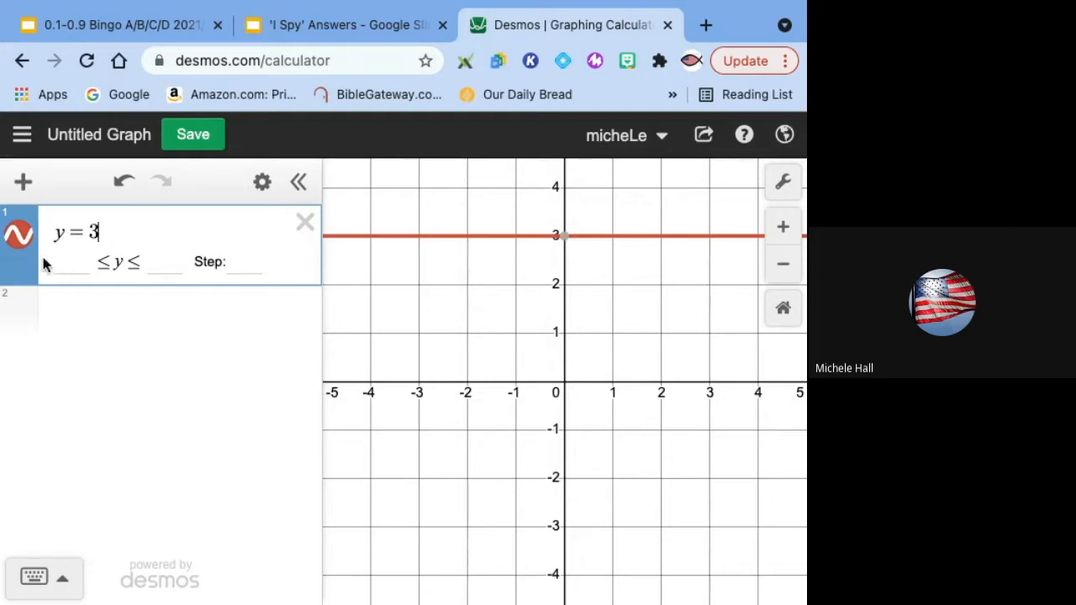
Step: Change the y=3 line's colour to blue and its line thickness to 4
left_click(24, 241)
left_click(24, 240)
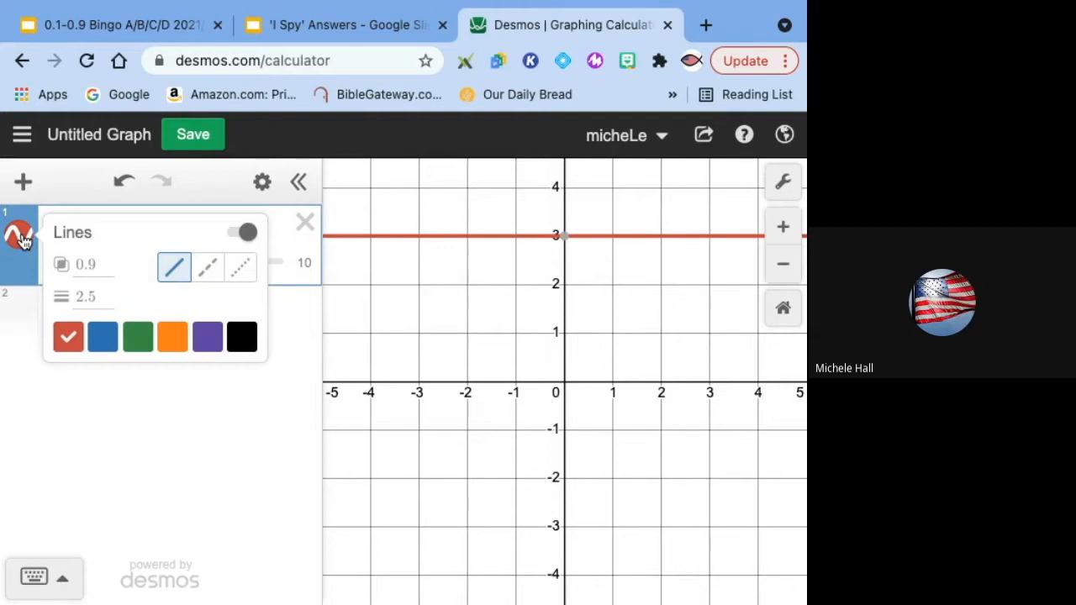
left_click(104, 338)
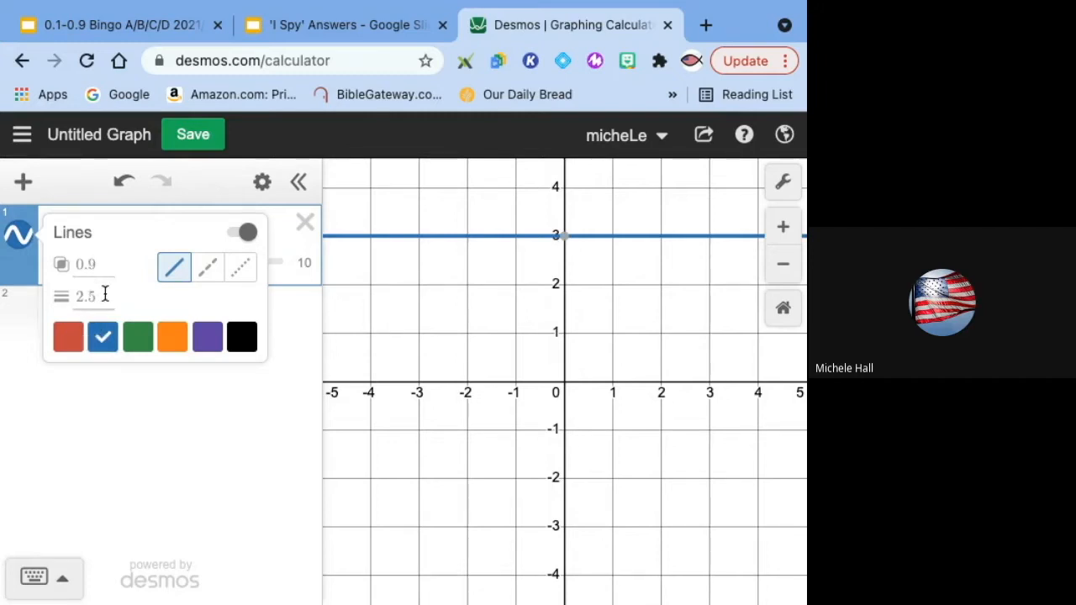
left_click(100, 296)
key("BackSpace")
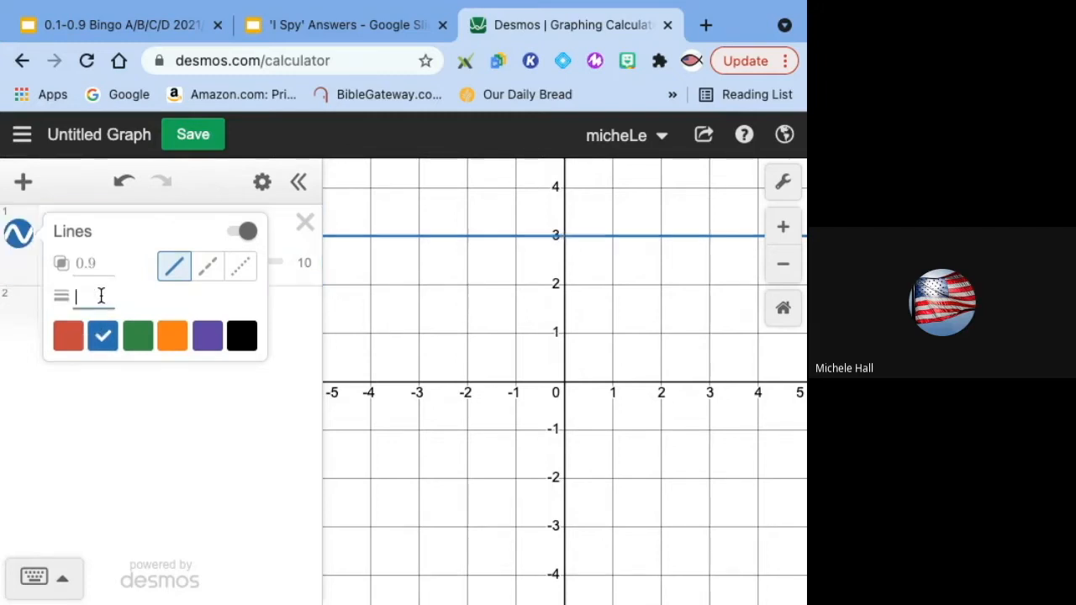
type("4")
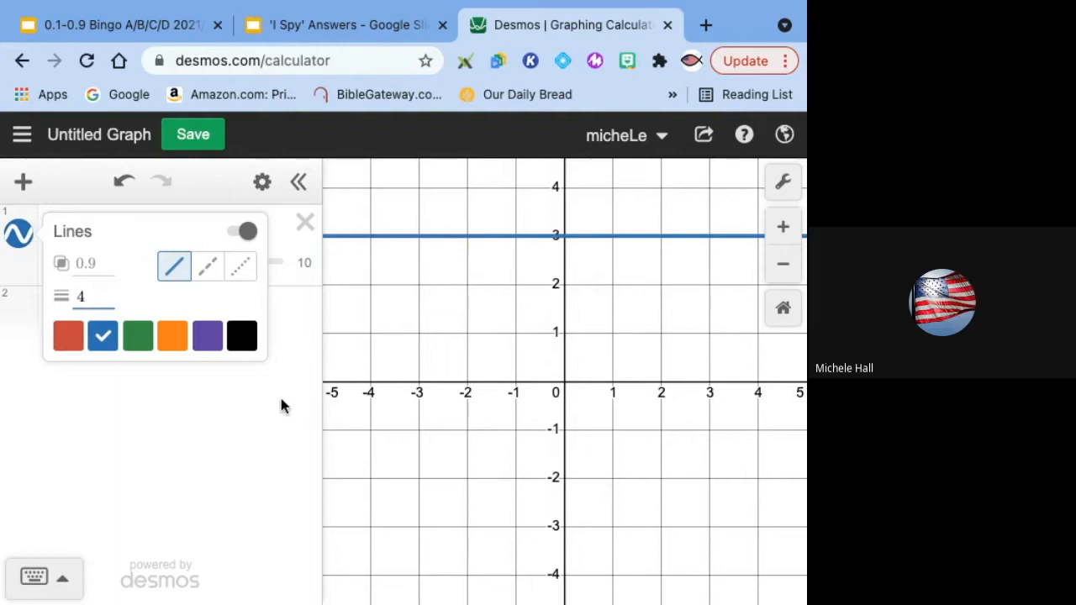
left_click(283, 440)
Step: Restrict the y=3 line to the domain -4 < x < 4
left_click(183, 228)
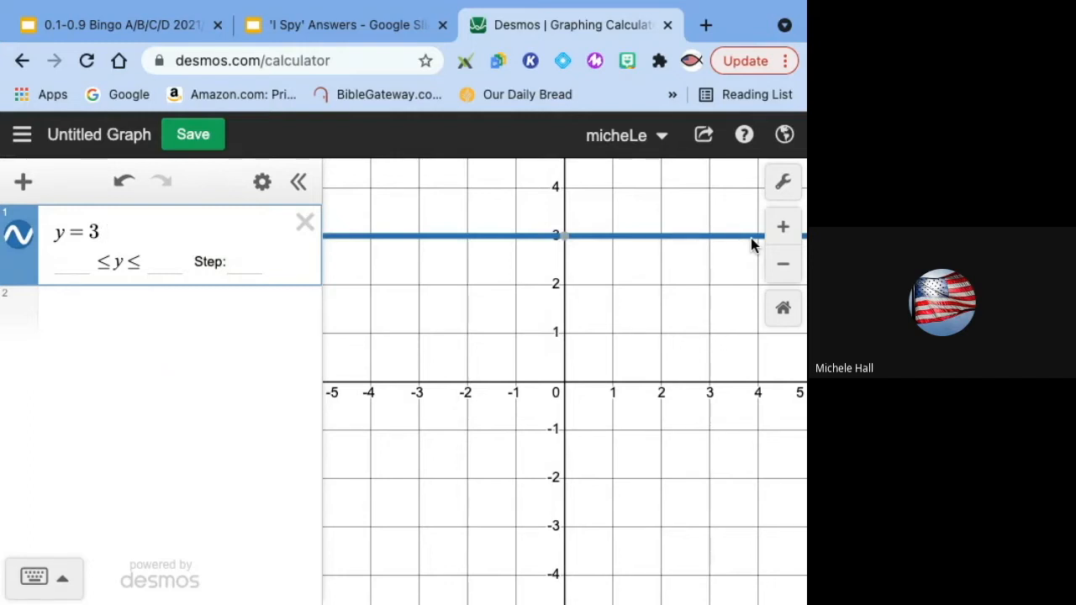
type("{")
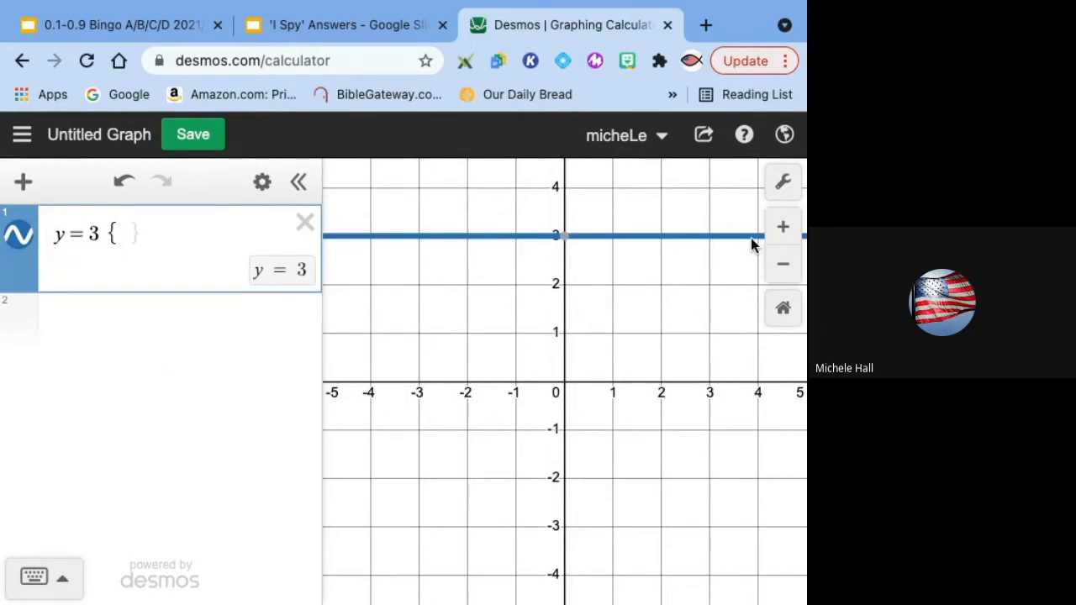
type("-")
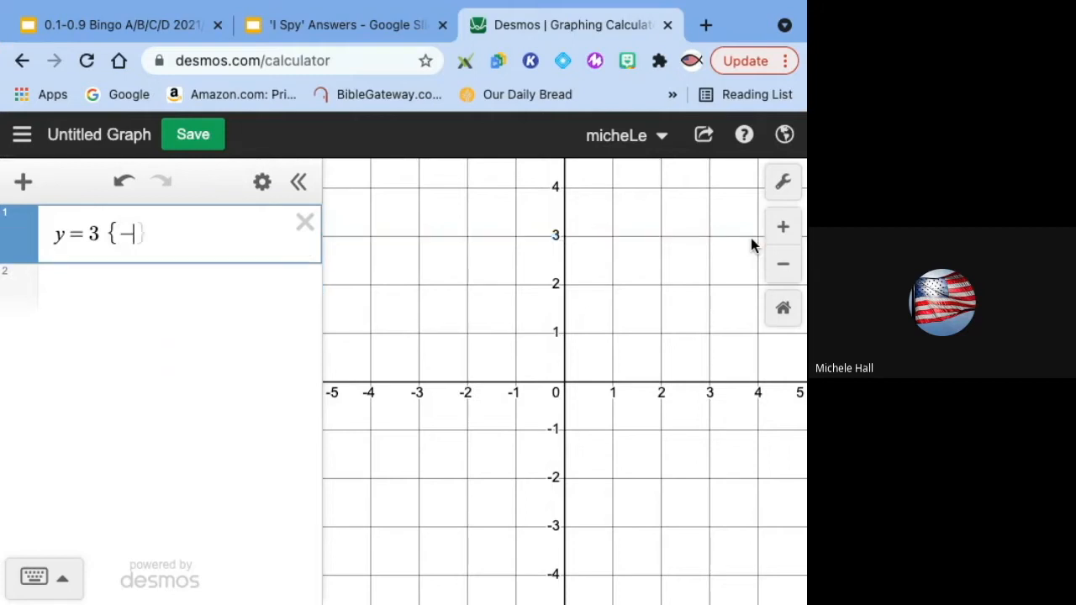
type("4<x")
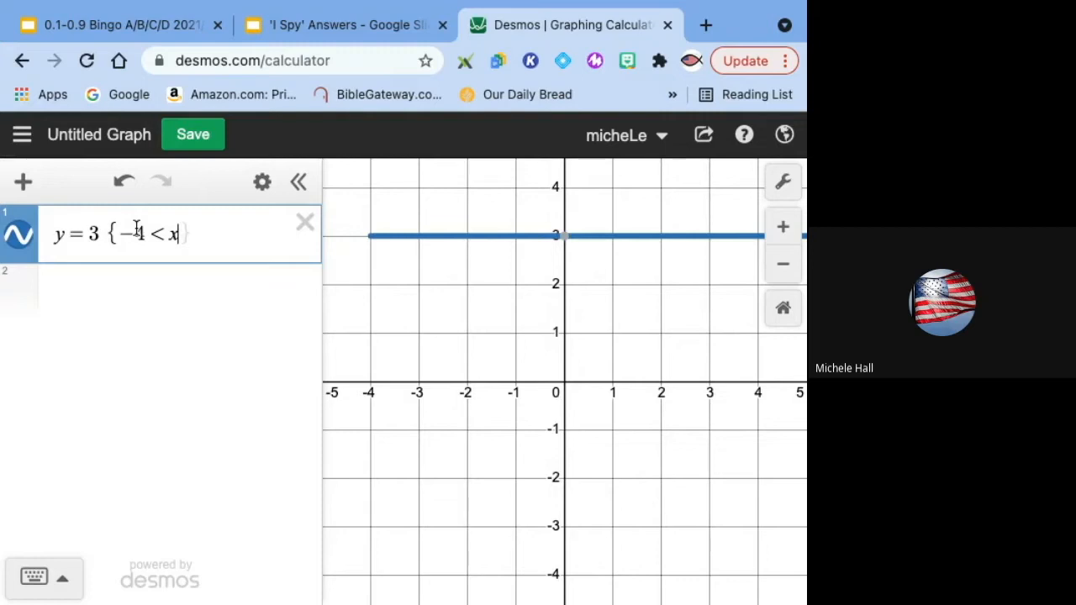
type("< ")
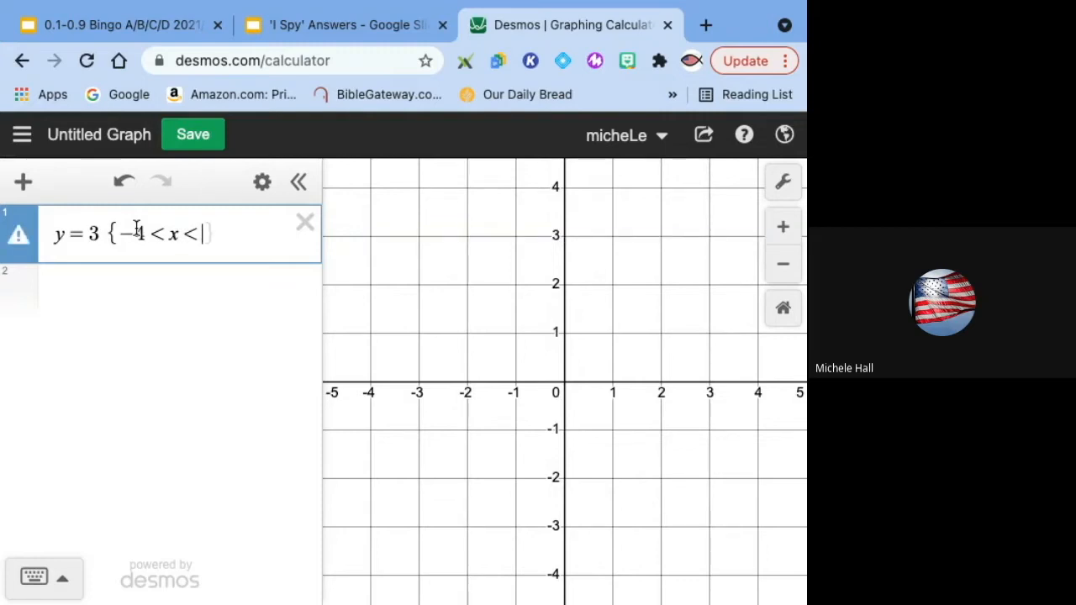
type("4}")
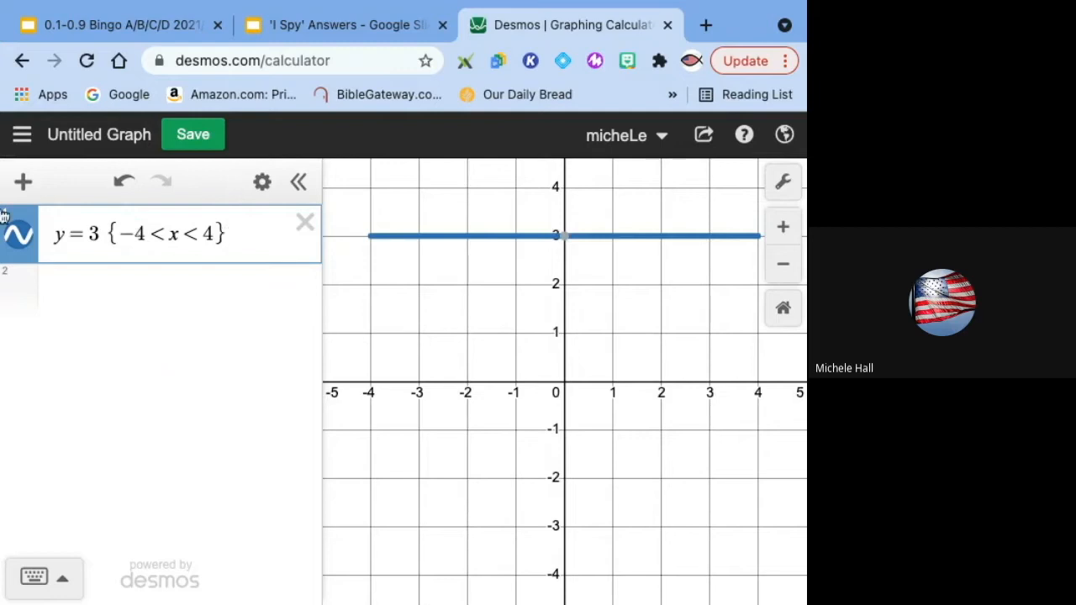
Step: Add four empty expression rows below the y=3 line
left_click(126, 280)
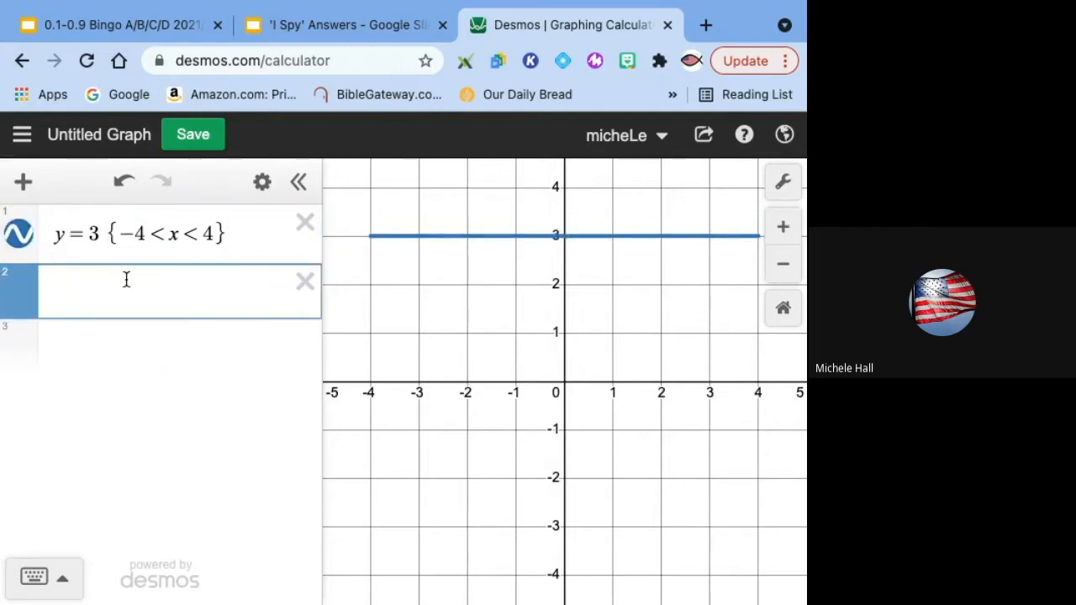
left_click(143, 355)
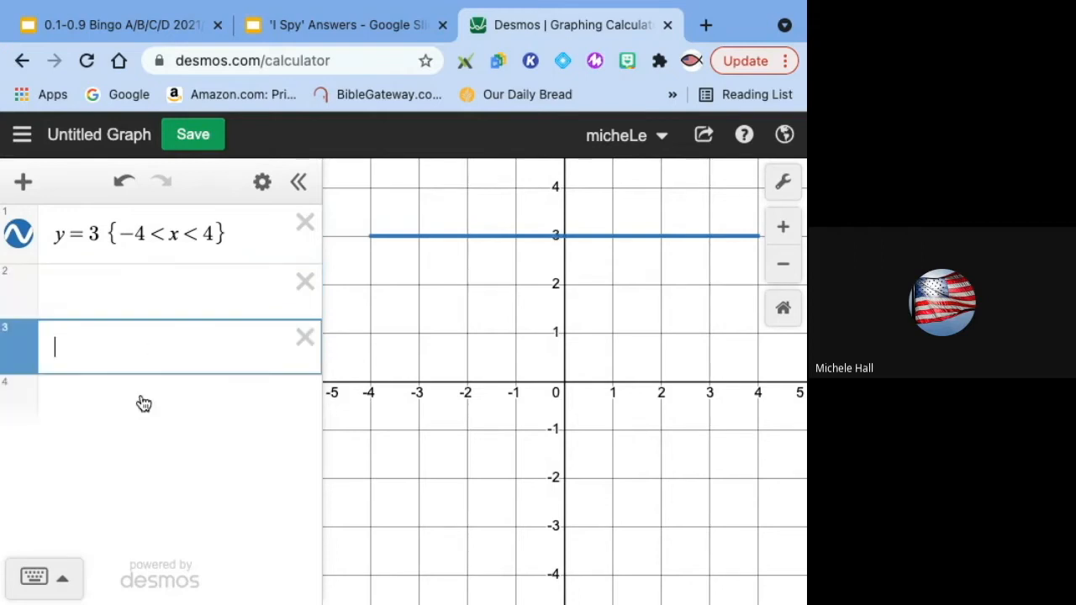
left_click(139, 402)
left_click(139, 471)
left_click(146, 282)
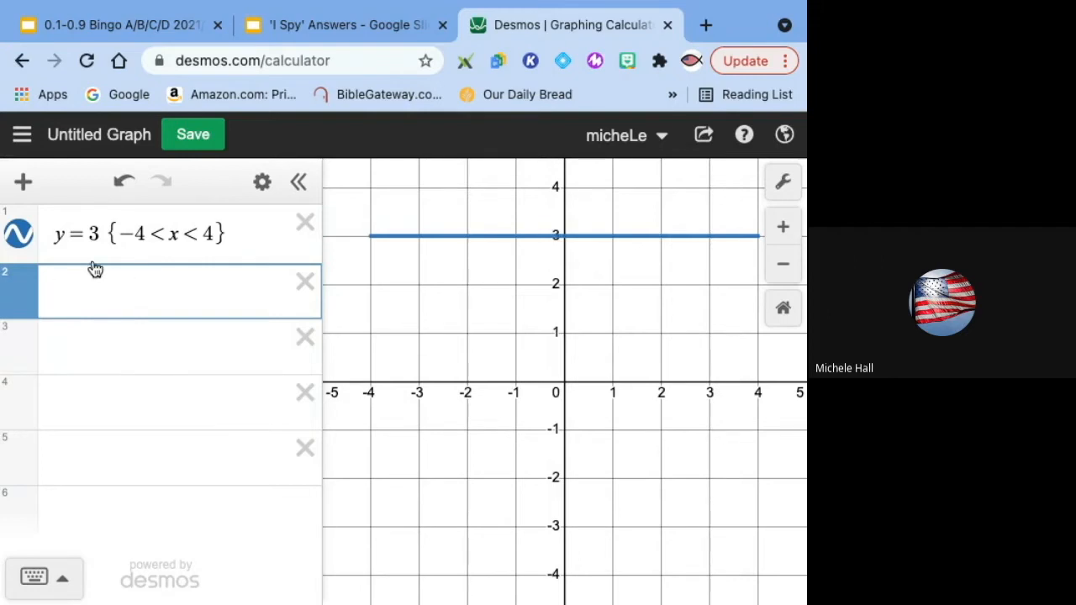
Step: Copy the y=3 expression into row 2 and change it to y = -3 {-4 < x < 4}
left_click_drag(53, 233, 236, 228)
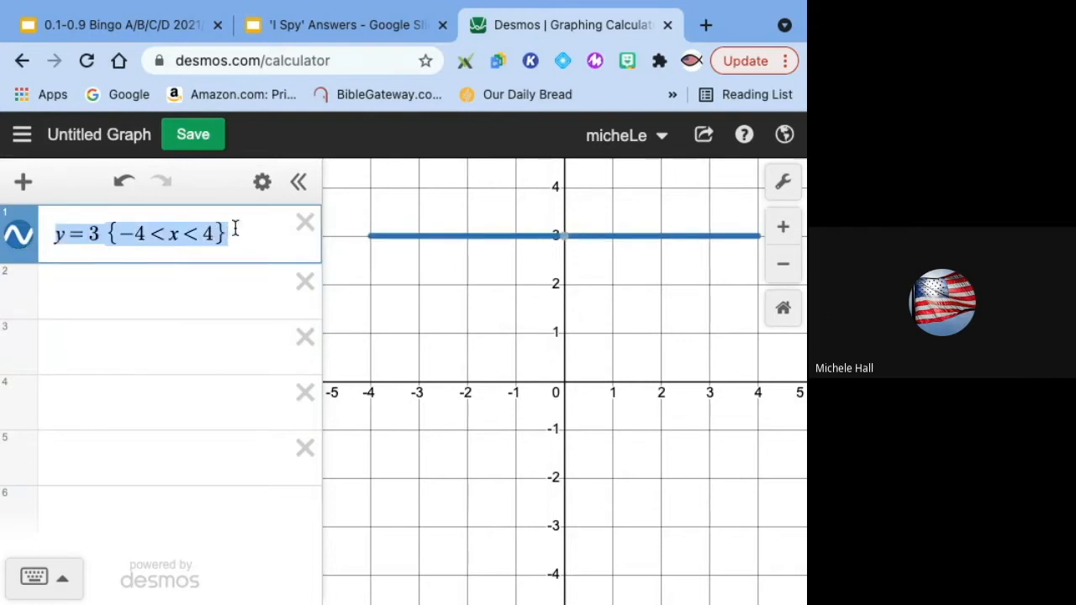
left_click(199, 291)
type("y=3{-4<x<4}")
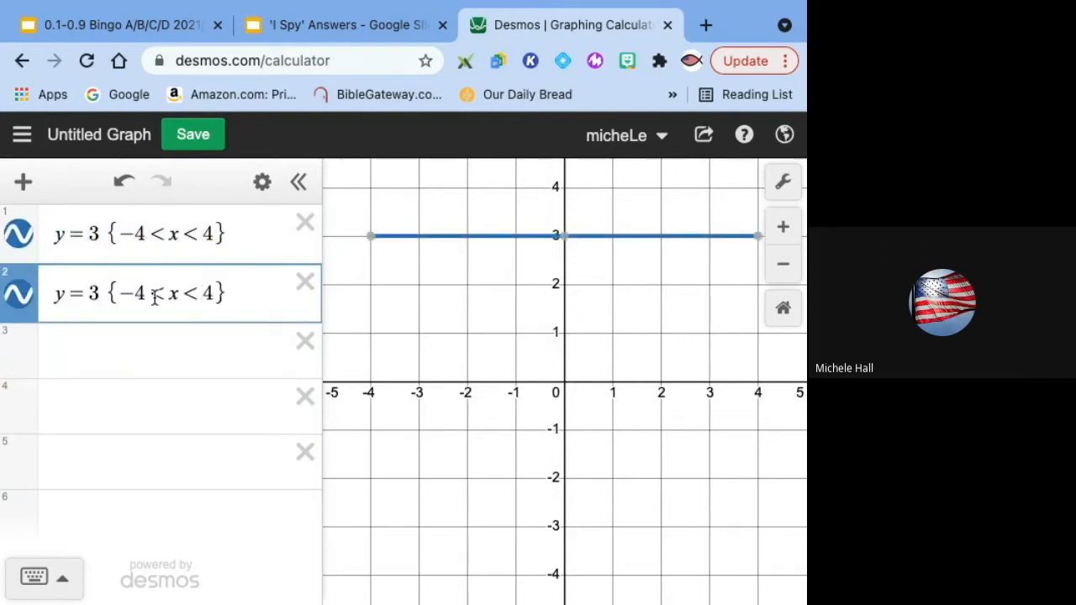
left_click(87, 292)
type("-")
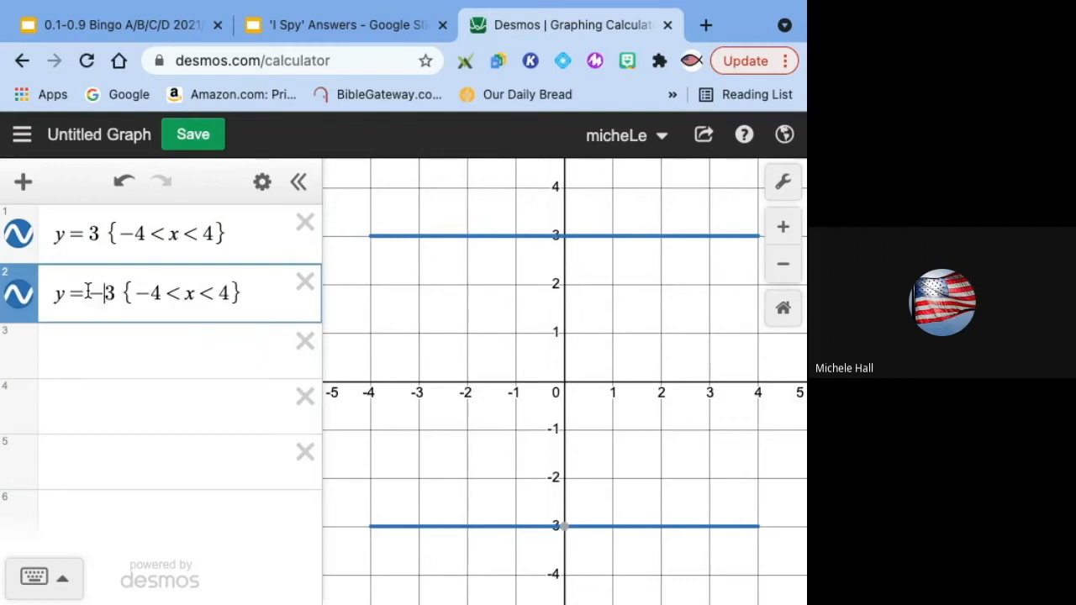
Step: Set the y=-3 line's thickness to 4
left_click(17, 234)
left_click(17, 233)
left_click(17, 233)
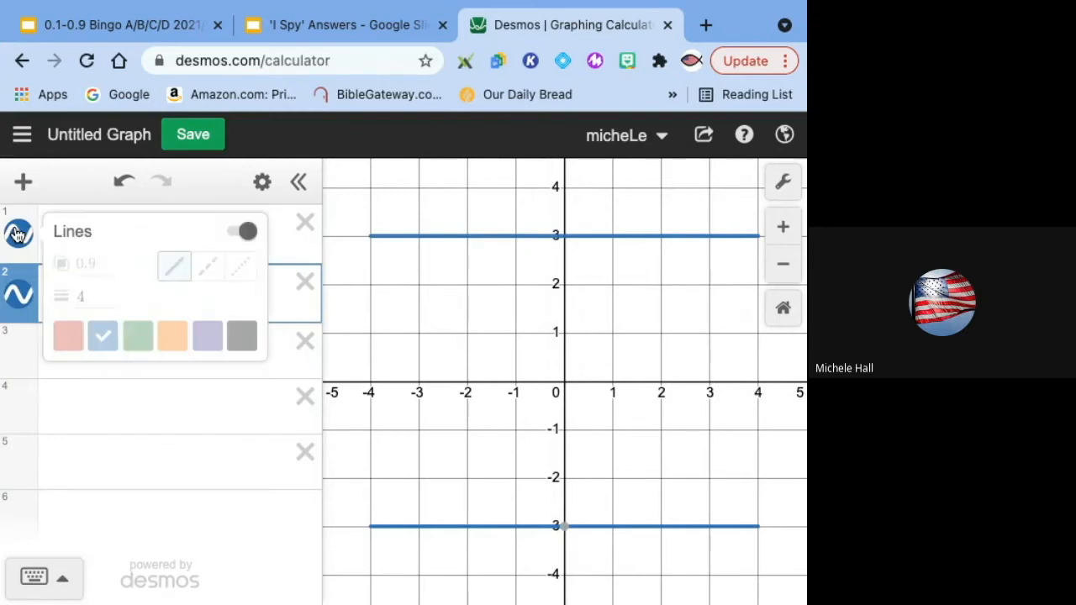
left_click(17, 294)
left_click(23, 289)
left_click(21, 290)
left_click(21, 290)
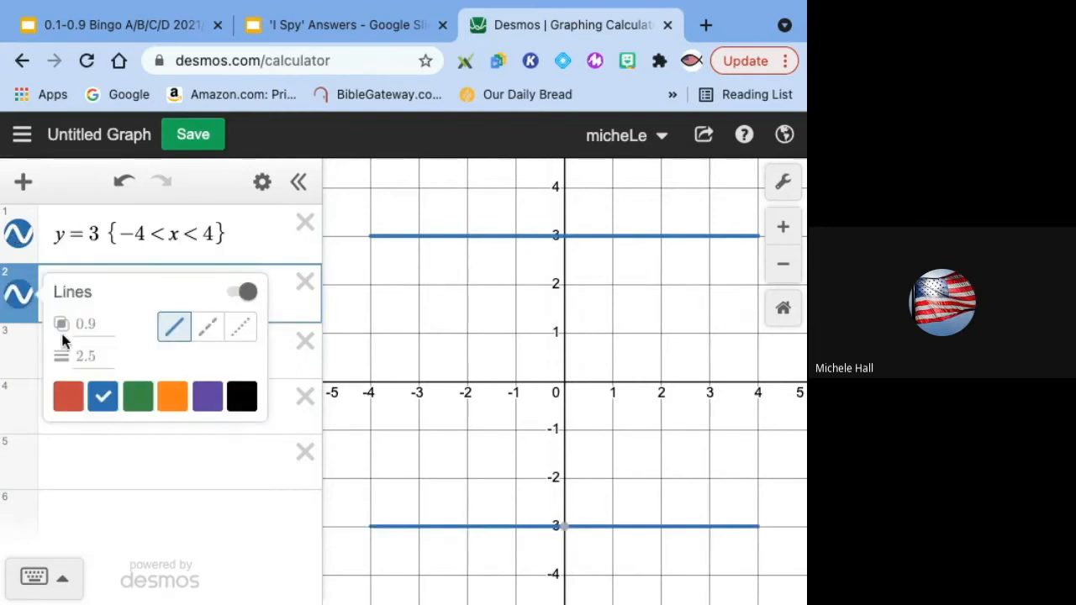
left_click(96, 355)
type("4")
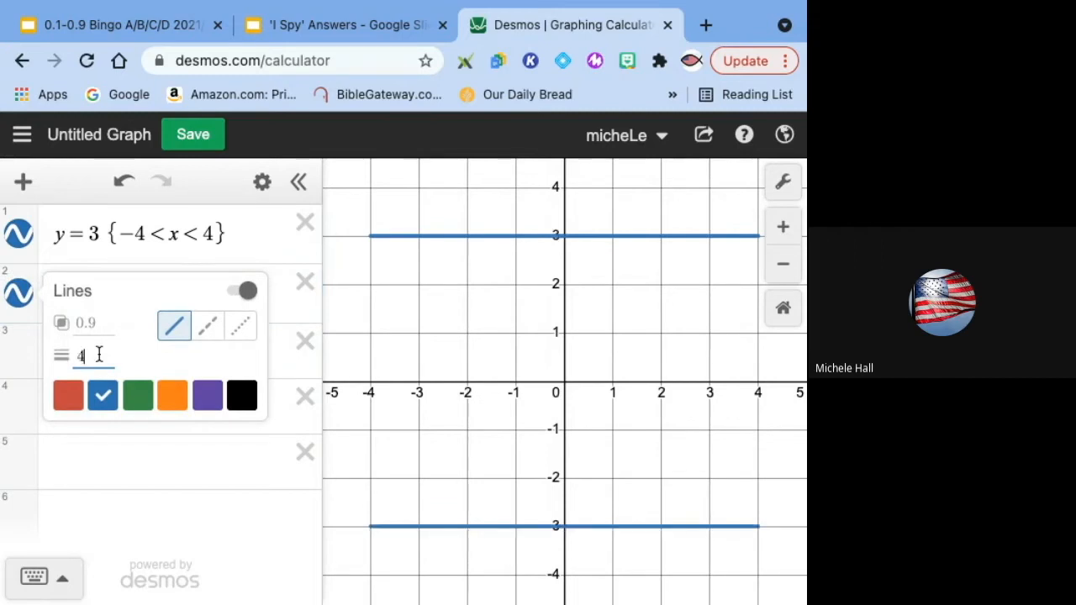
left_click(137, 529)
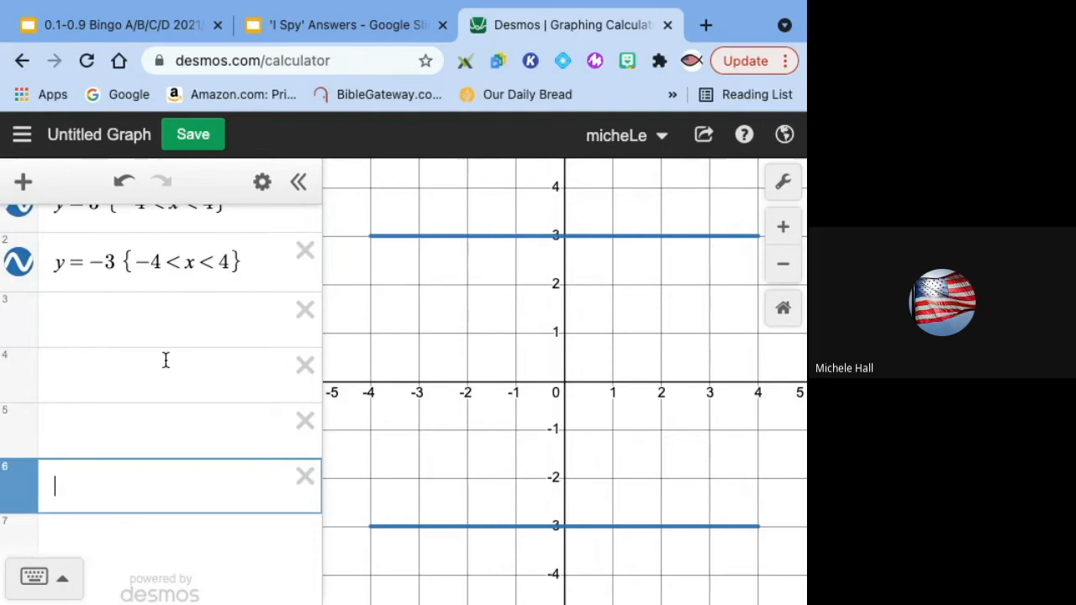
Step: Graph the vertical line x = -4 in the third expression
left_click(178, 311)
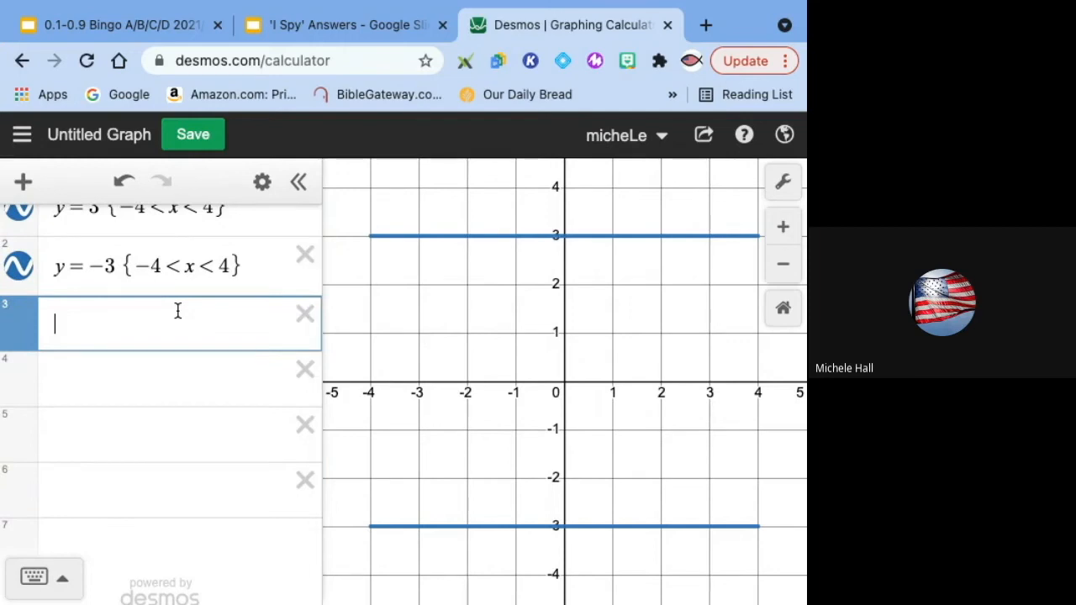
type("x=-4")
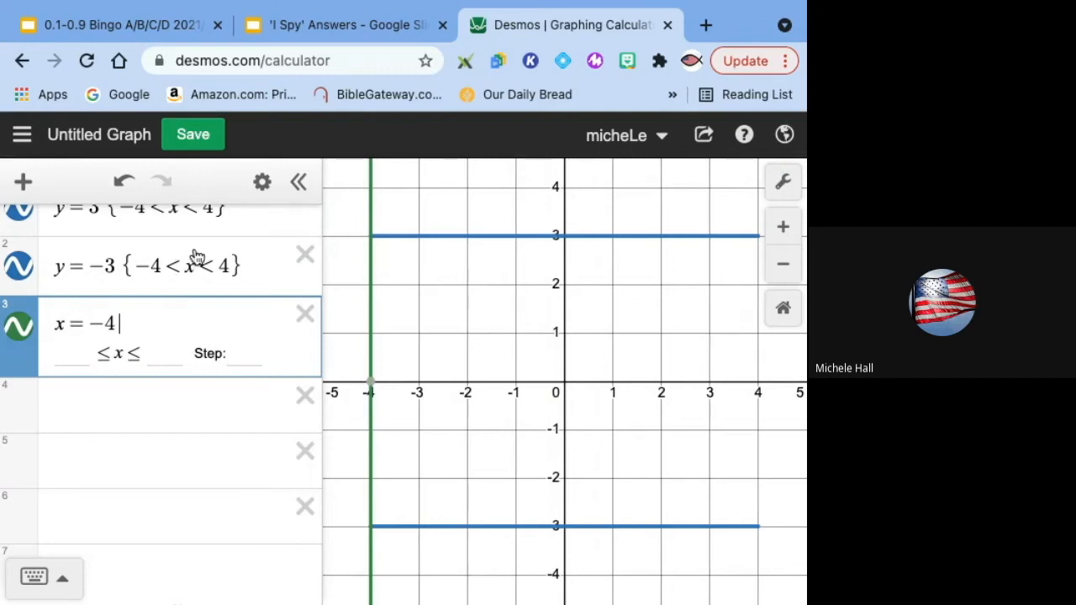
Step: Paste the domain restriction onto the x=-4 line and edit it to -3 < y < 3
left_click_drag(124, 262, 235, 281)
key("ctrl+c")
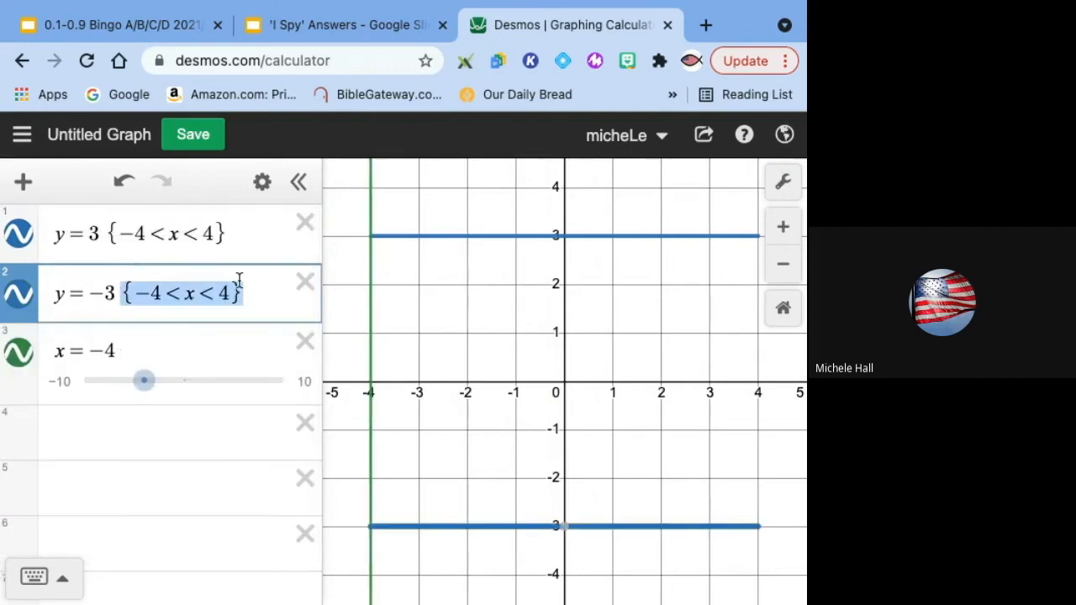
left_click(192, 336)
key("ctrl+v")
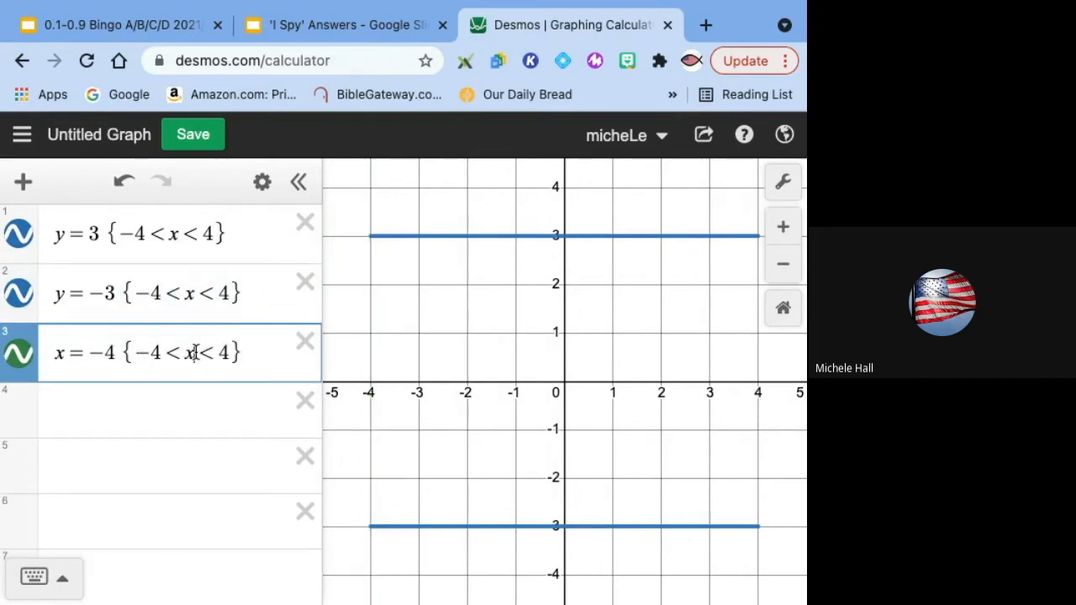
left_click(192, 352)
key("BackSpace")
type("y")
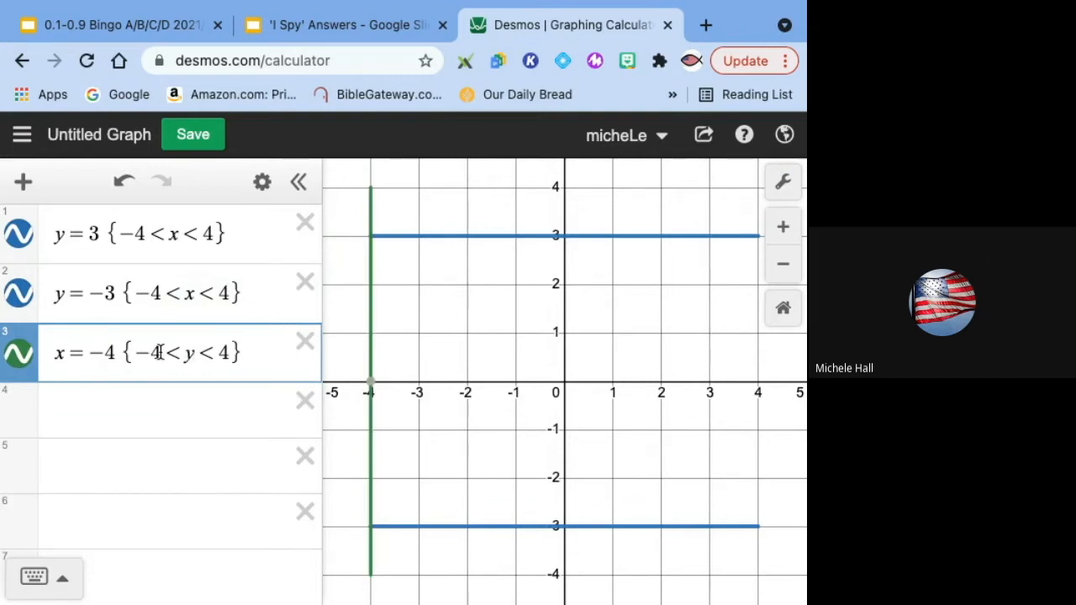
left_click(160, 353)
key("BackSpace")
type("3")
left_click(228, 352)
key("BackSpace")
type("3")
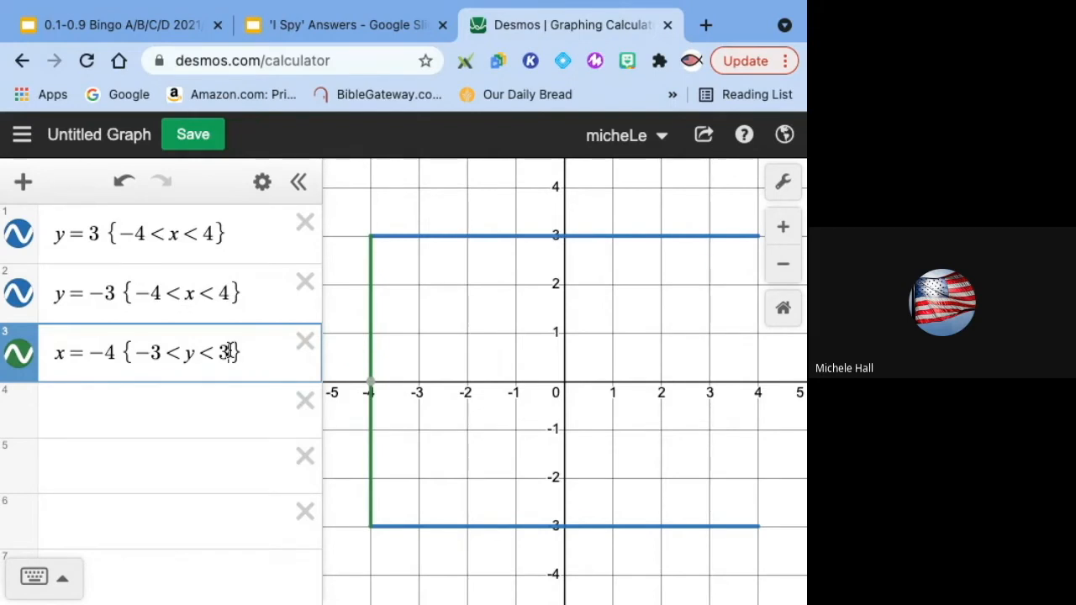
Step: Copy the x=-4 expression into row 4 and change it to x = 4 {-3 < y < 3}
left_click(20, 354)
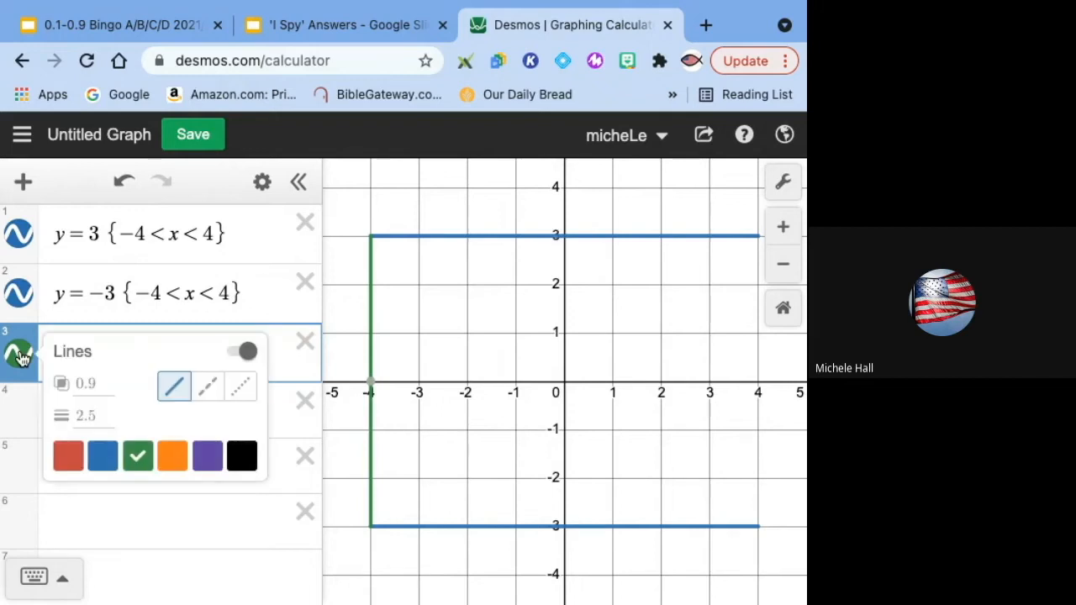
left_click(94, 419)
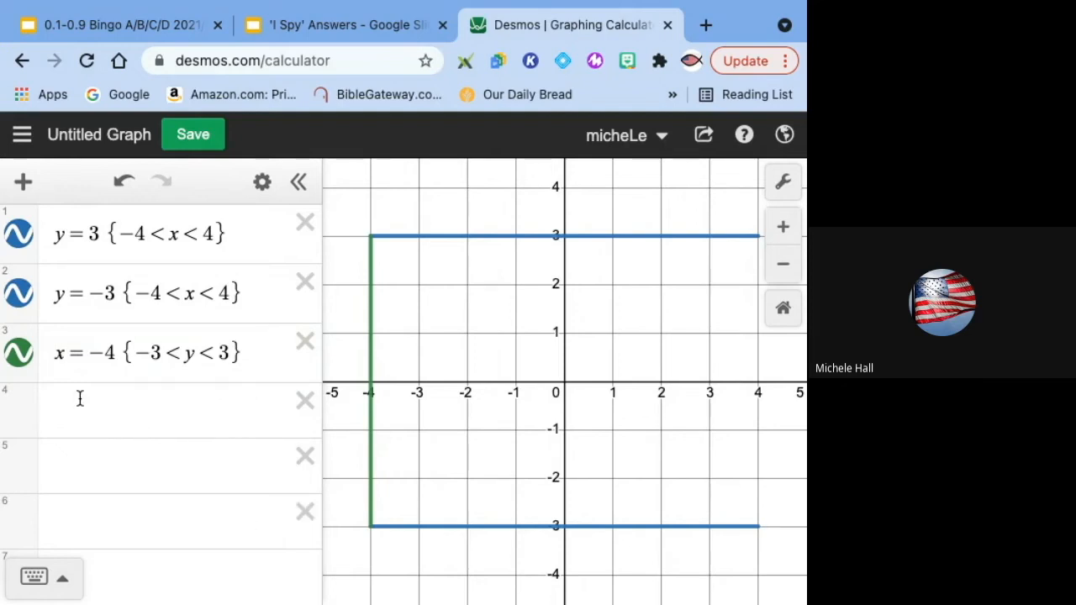
left_click_drag(57, 353, 257, 345)
key("ctrl+c")
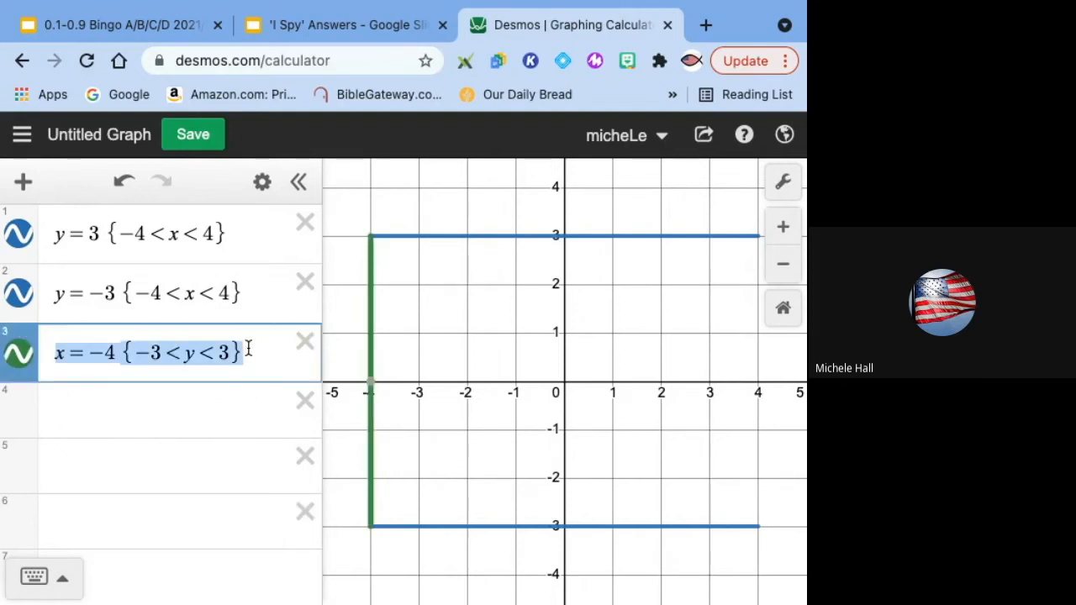
left_click(105, 418)
key("ctrl+v")
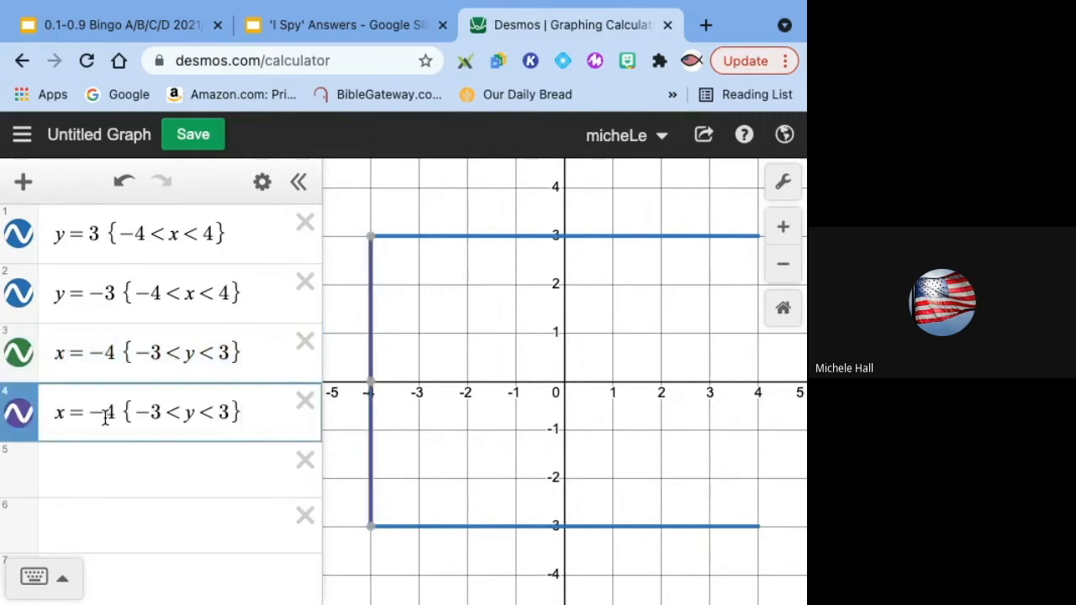
left_click(105, 411)
key("BackSpace")
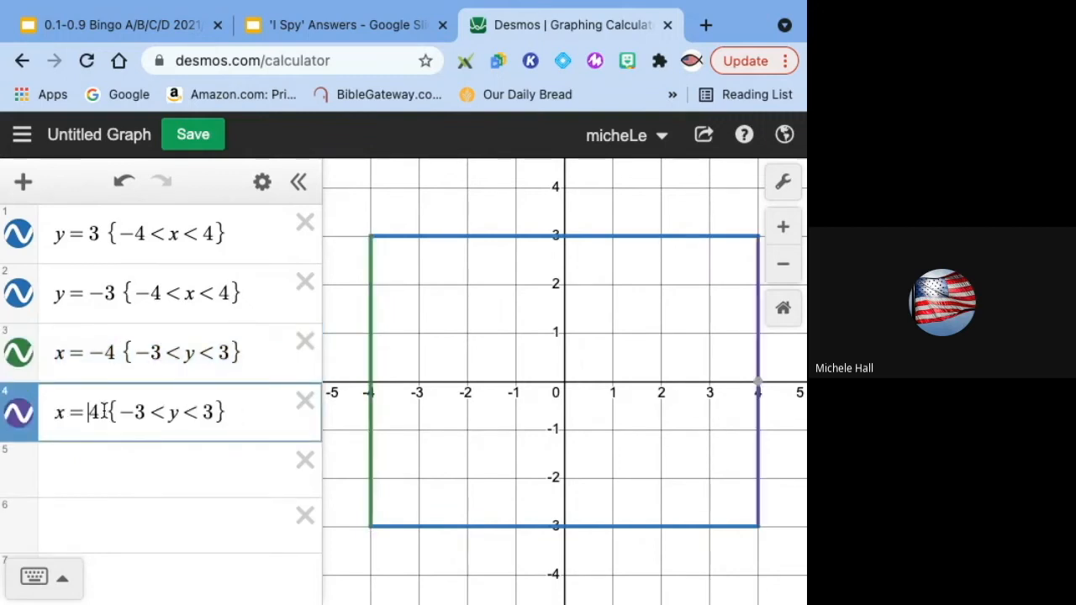
Step: Change the x=4 line's colour to green and its thickness to 4
left_click(28, 416)
left_click(137, 515)
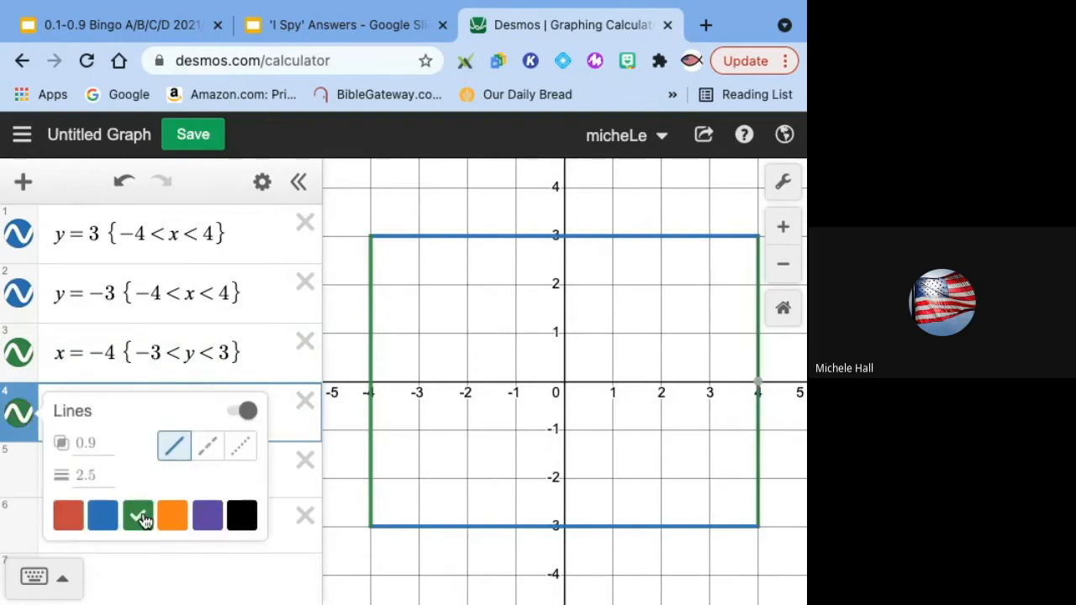
left_click(93, 477)
type("4")
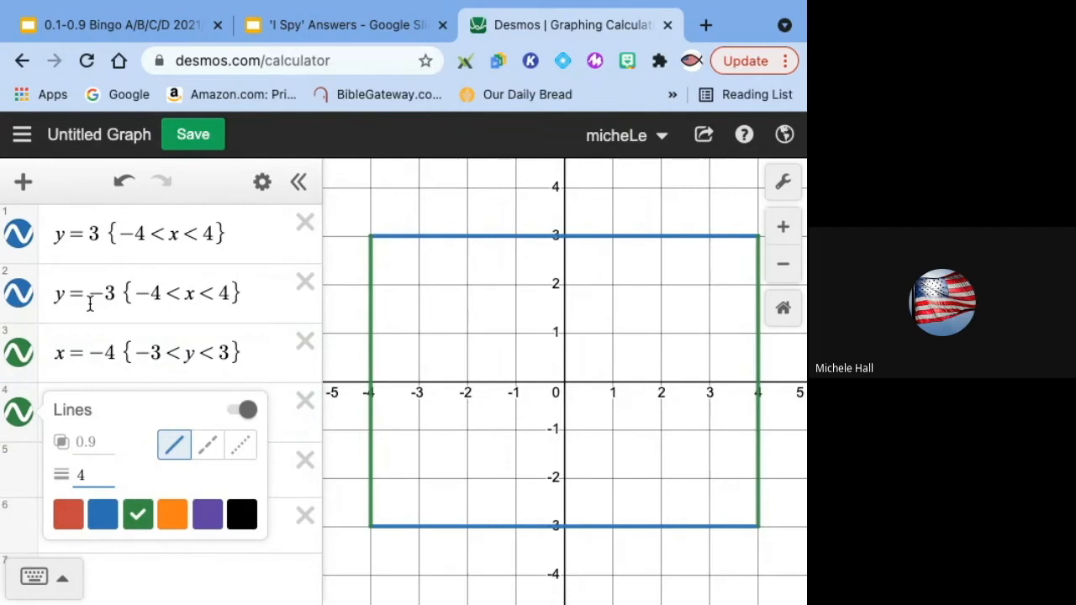
left_click(234, 587)
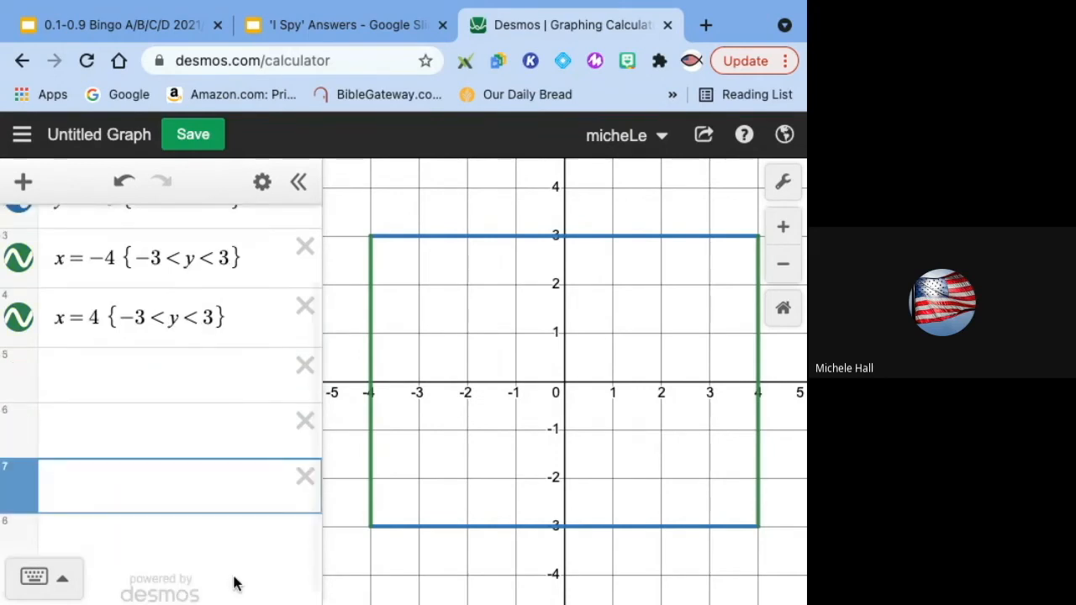
Step: Save the graph with the title Box- Domain and Range
scroll(234, 580, "up", 2)
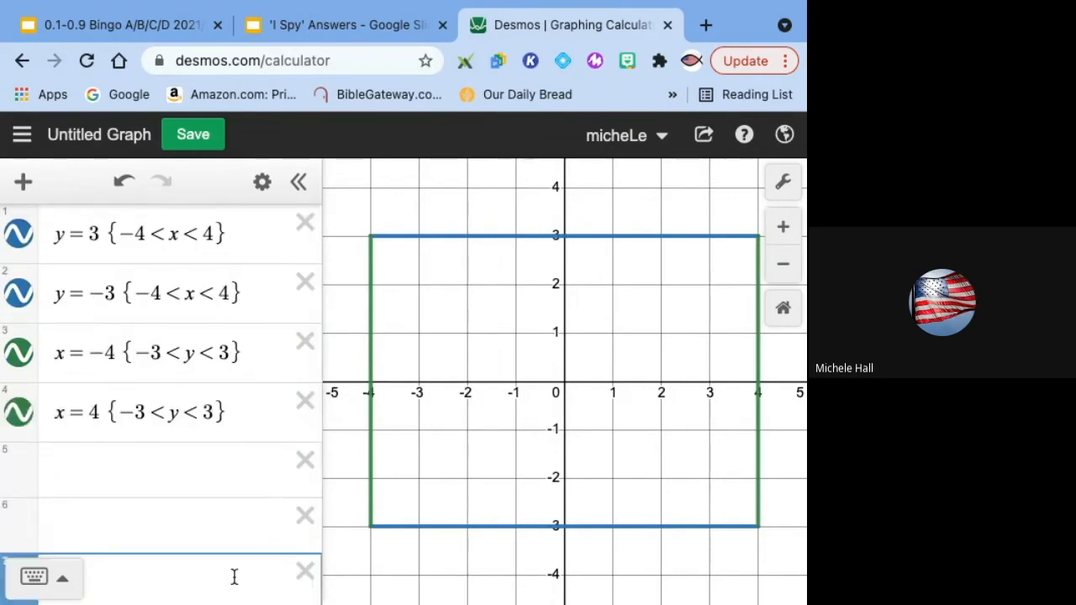
left_click(189, 133)
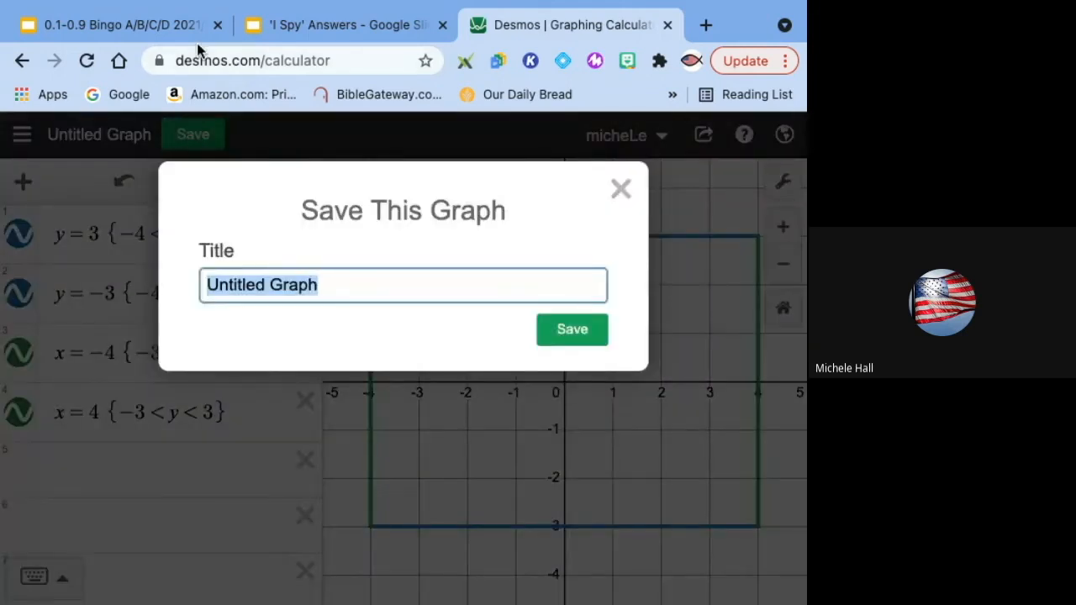
type("Bo")
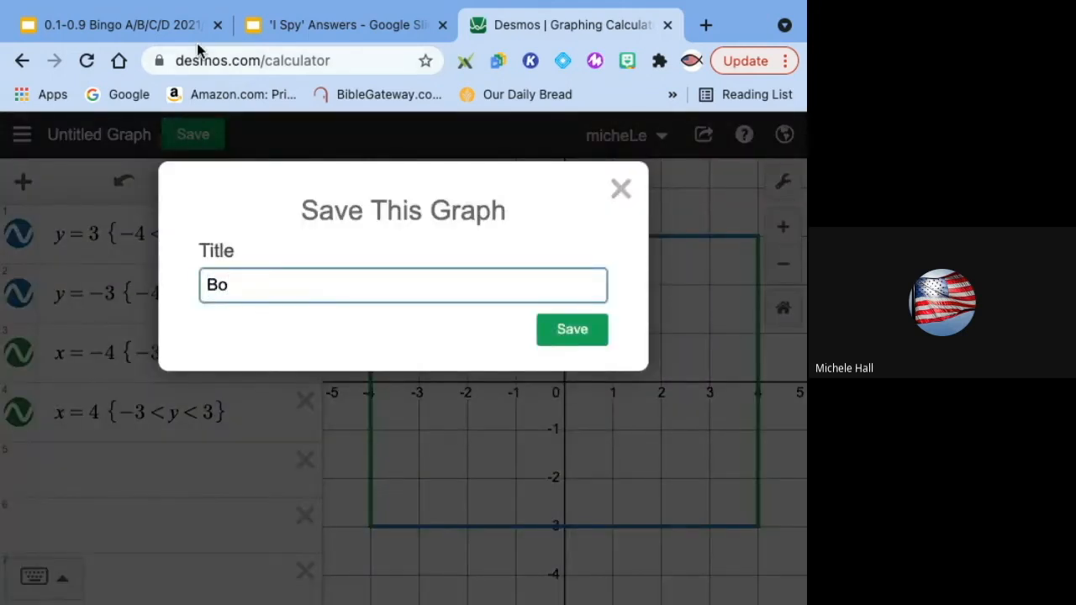
type("x- Domain and Range")
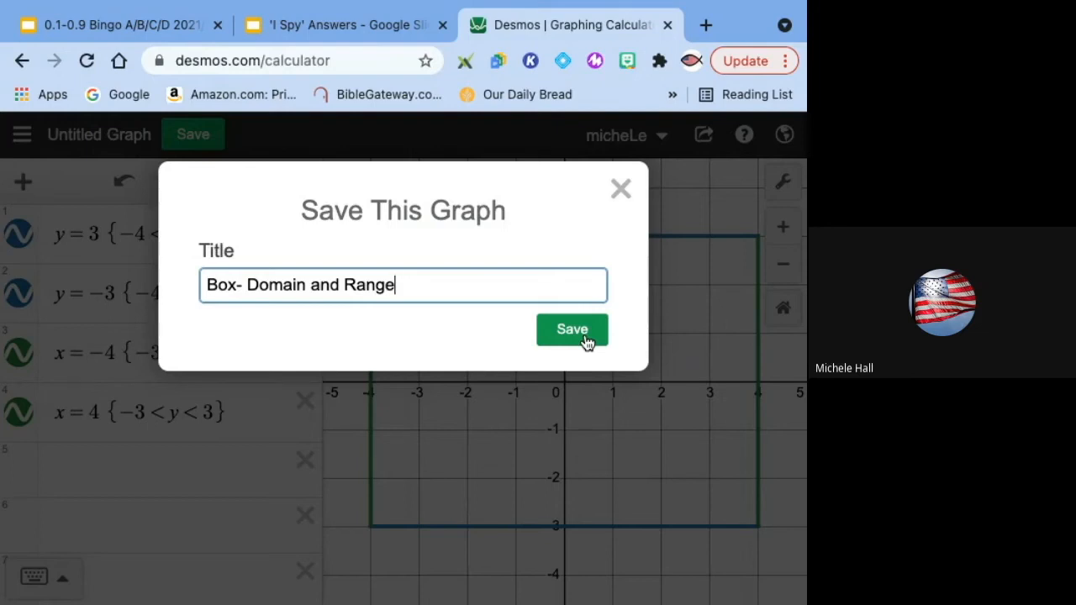
left_click(586, 337)
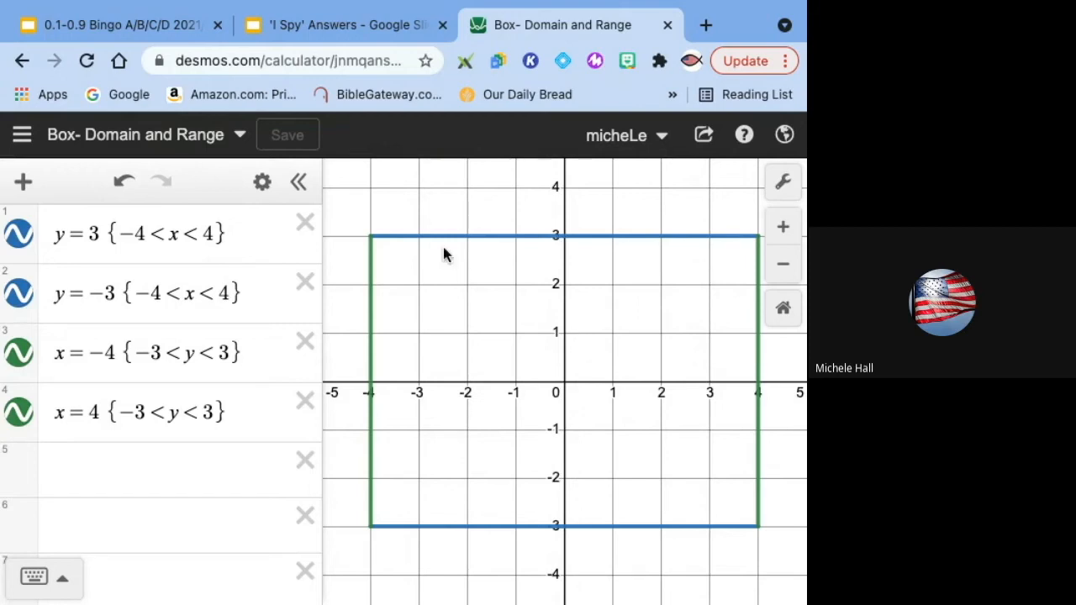
Step: Browse the saved graphs list in the account menu, then close it
left_click(22, 135)
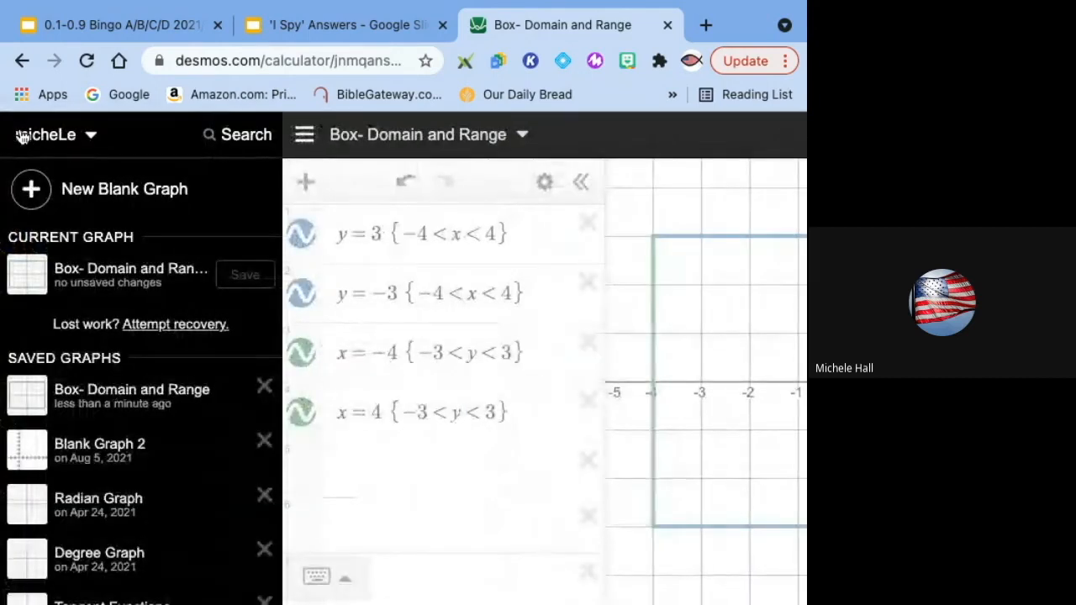
scroll(129, 410, "down", 10)
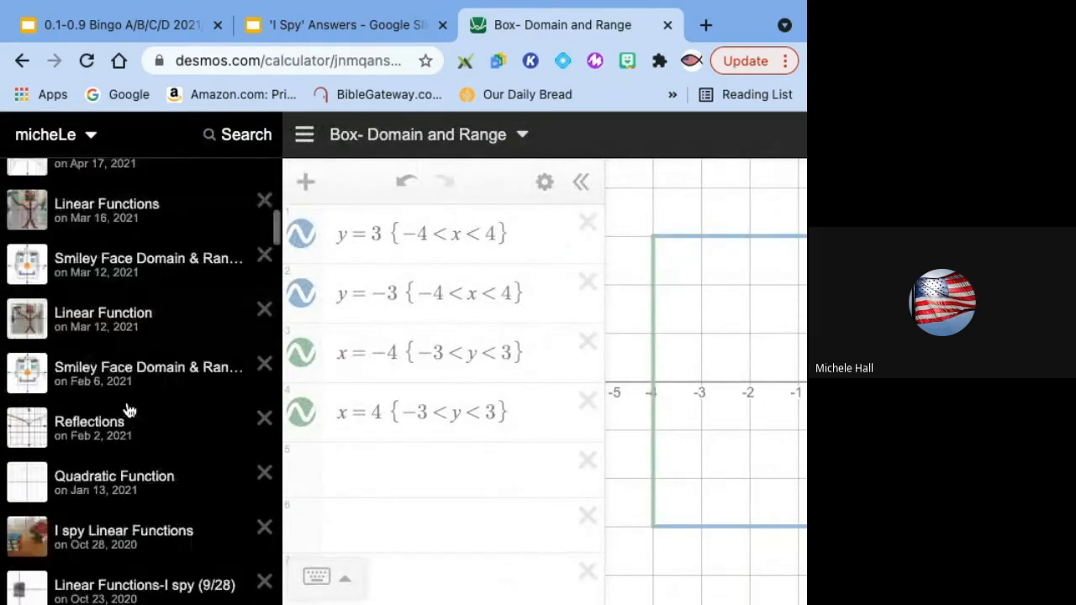
scroll(128, 409, "down", 4)
scroll(129, 409, "up", 6)
scroll(129, 409, "up", 5)
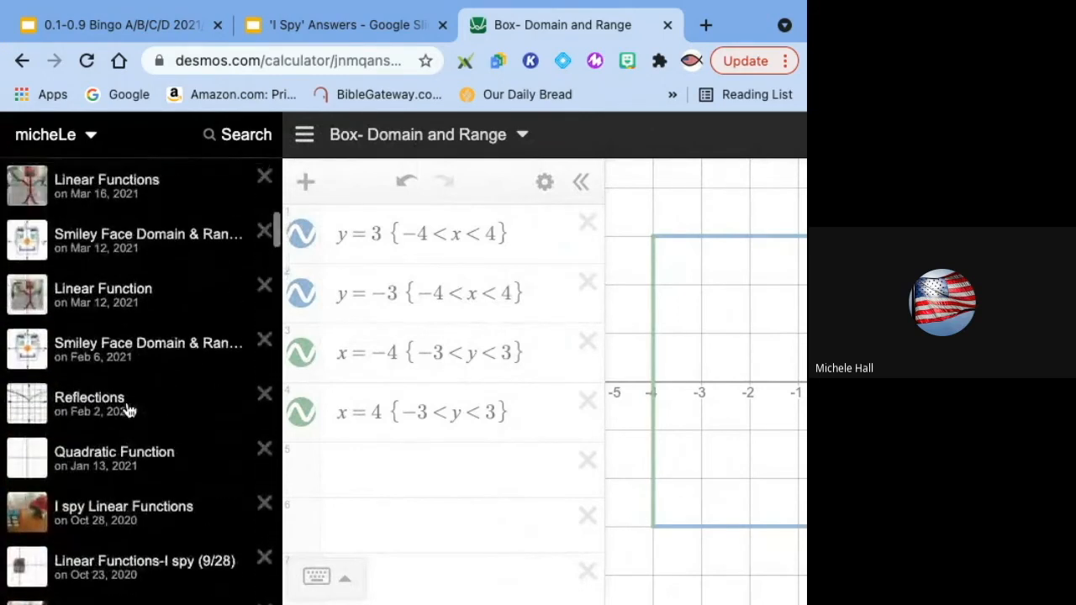
scroll(128, 409, "up", 5)
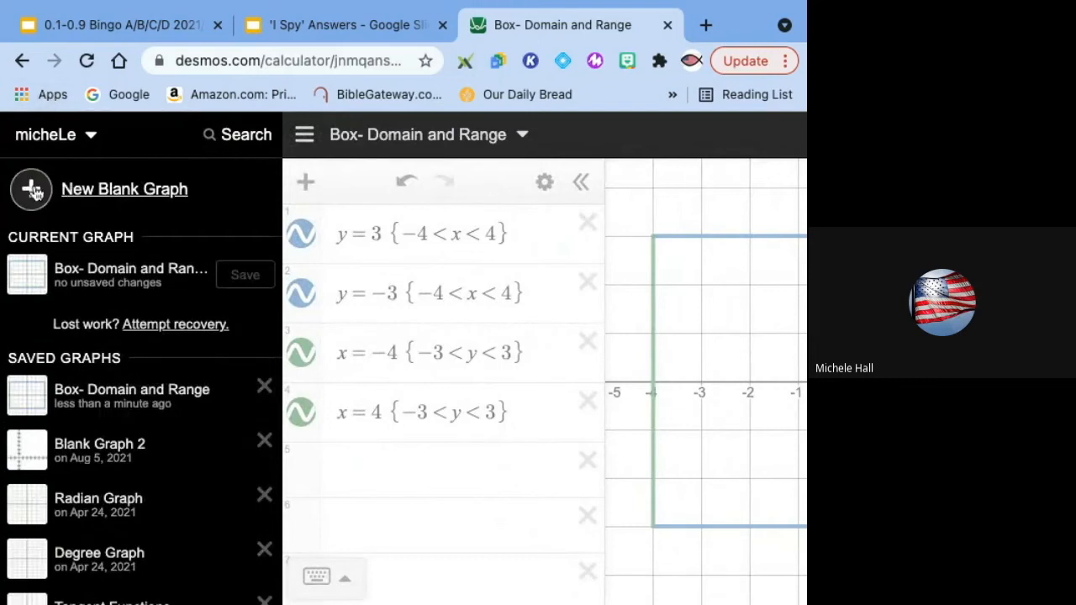
left_click(299, 134)
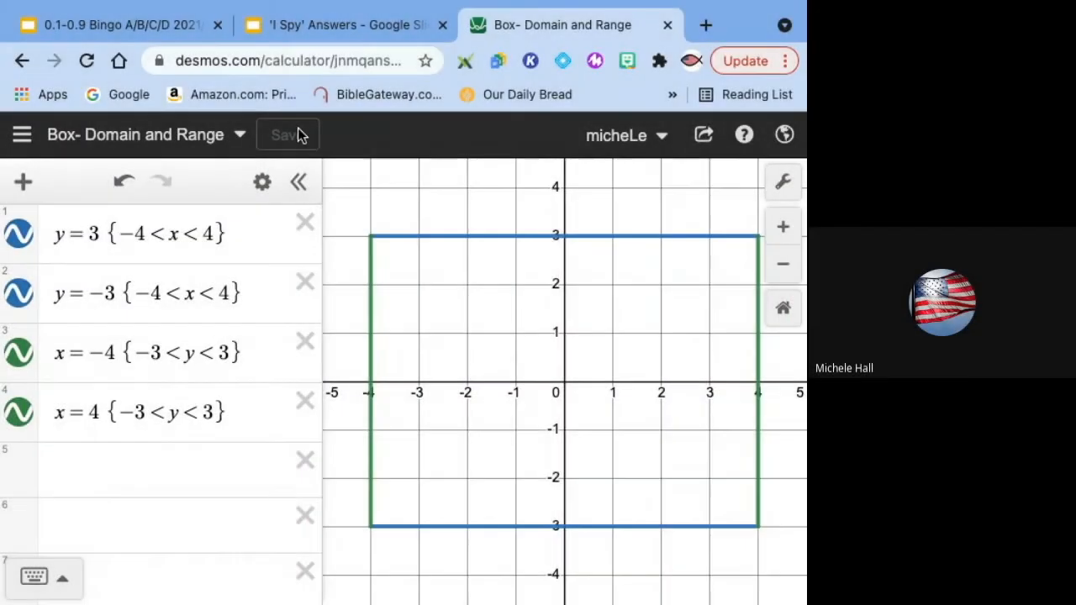
Step: Add the line y = 3/4 x in a new row below the box sides
left_click(192, 463)
type("y")
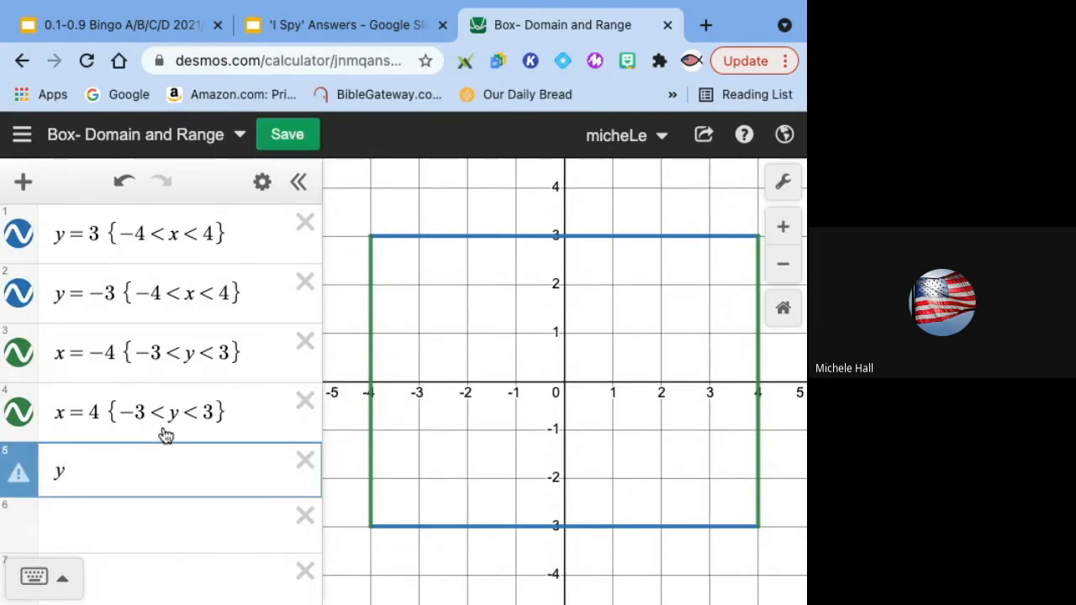
type("=x")
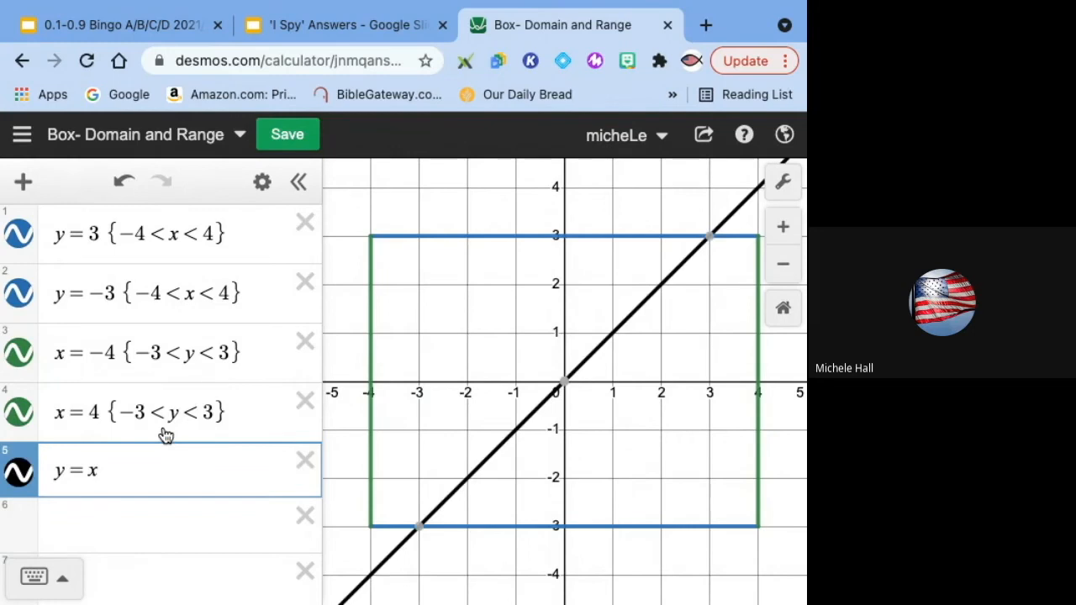
key("Left")
type("3/4")
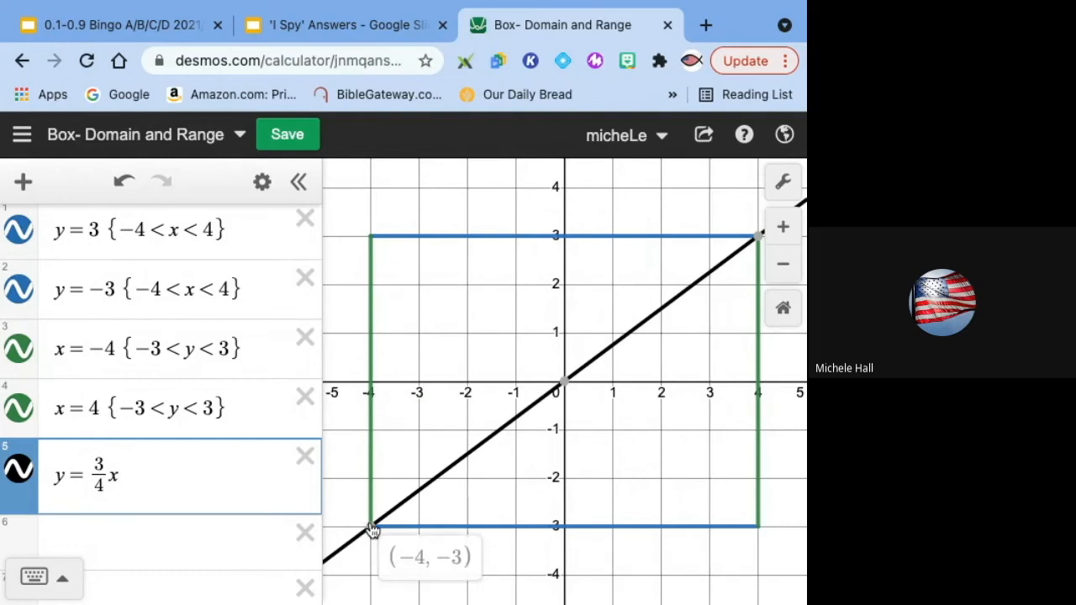
Step: Restrict the y = 3/4 x line to -4 < x < 4 by copying the restriction from the y = -3 row
mouse_move(755, 251)
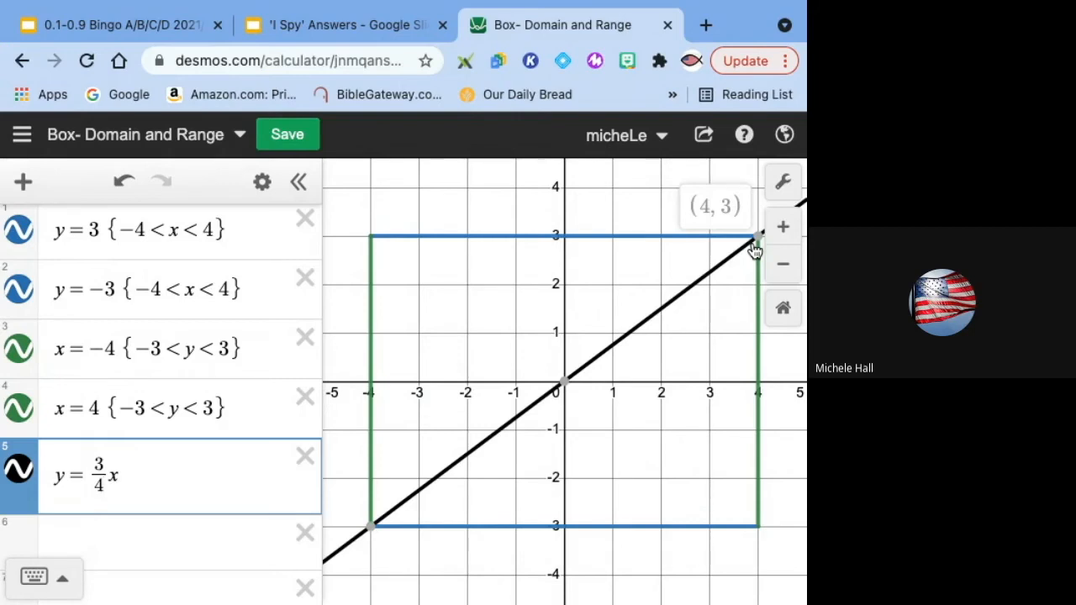
scroll(734, 304, "down", 5)
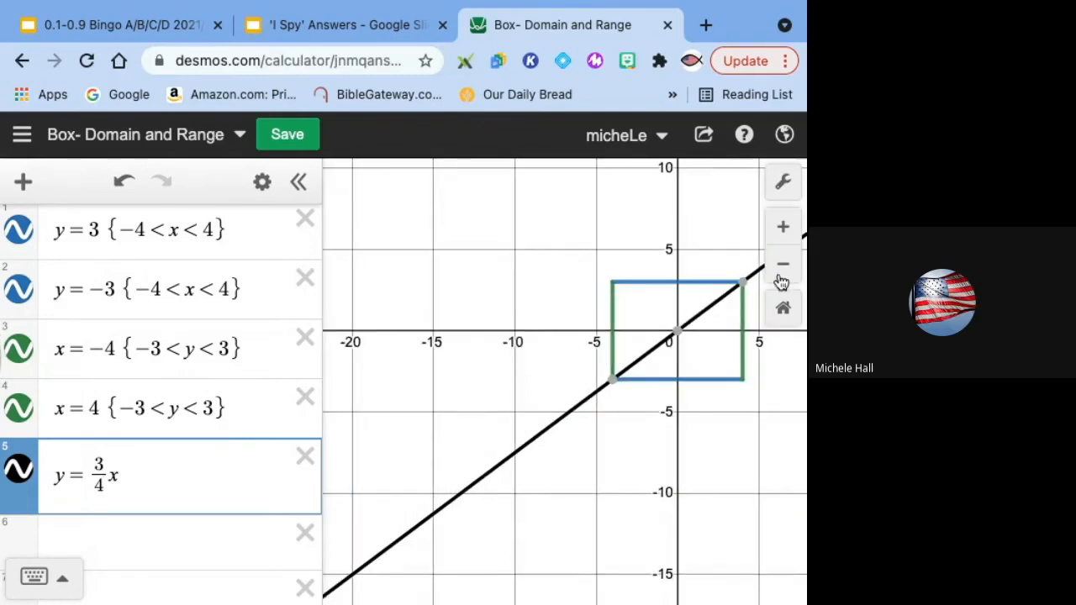
left_click(782, 227)
left_click_drag(554, 336, 321, 414)
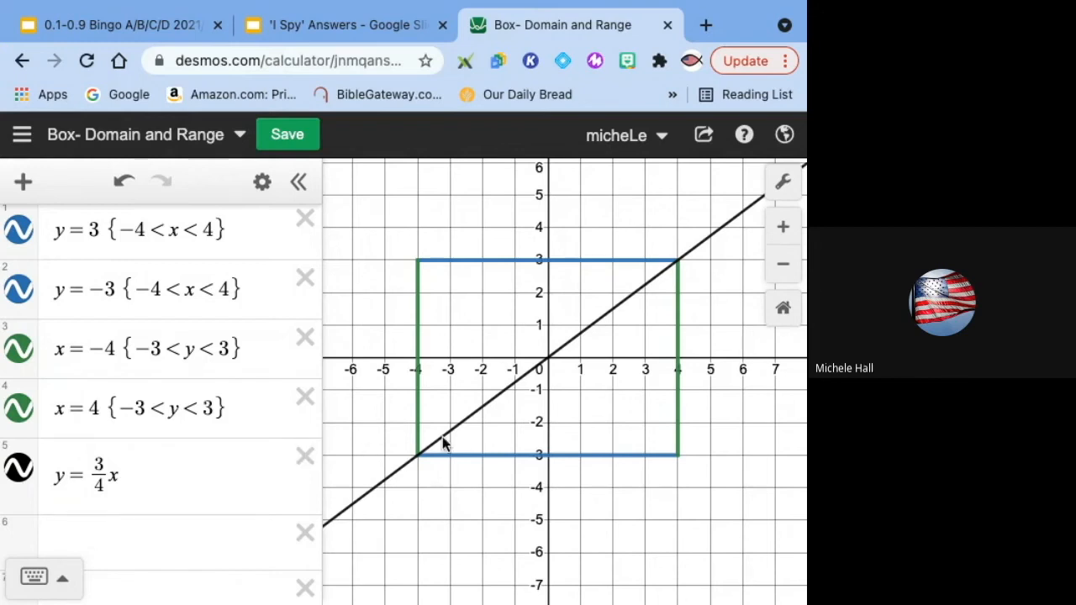
left_click_drag(122, 291, 237, 280)
key("ctrl+c")
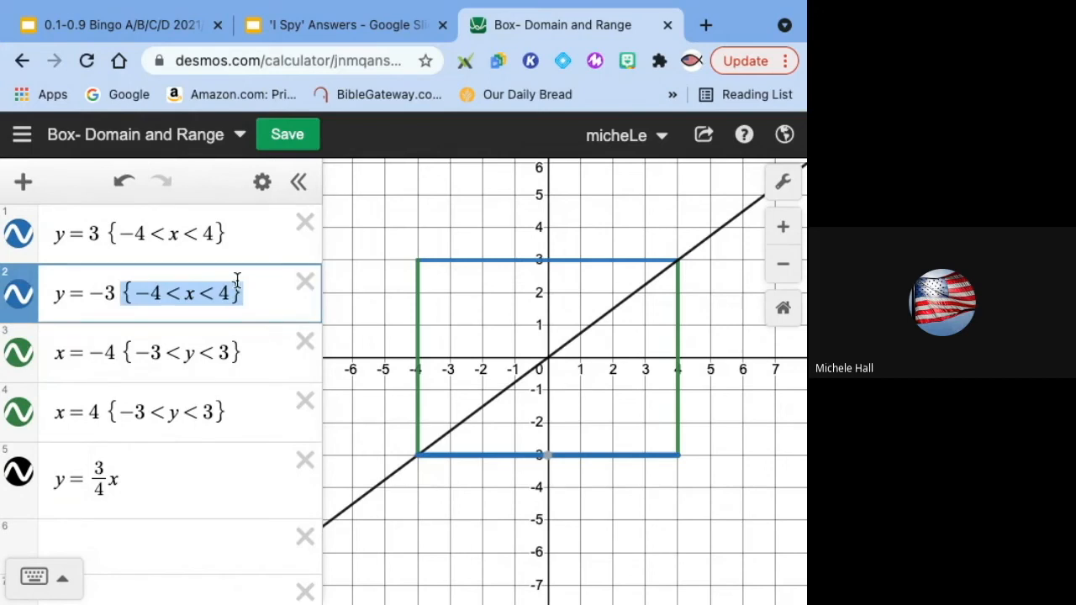
left_click(152, 475)
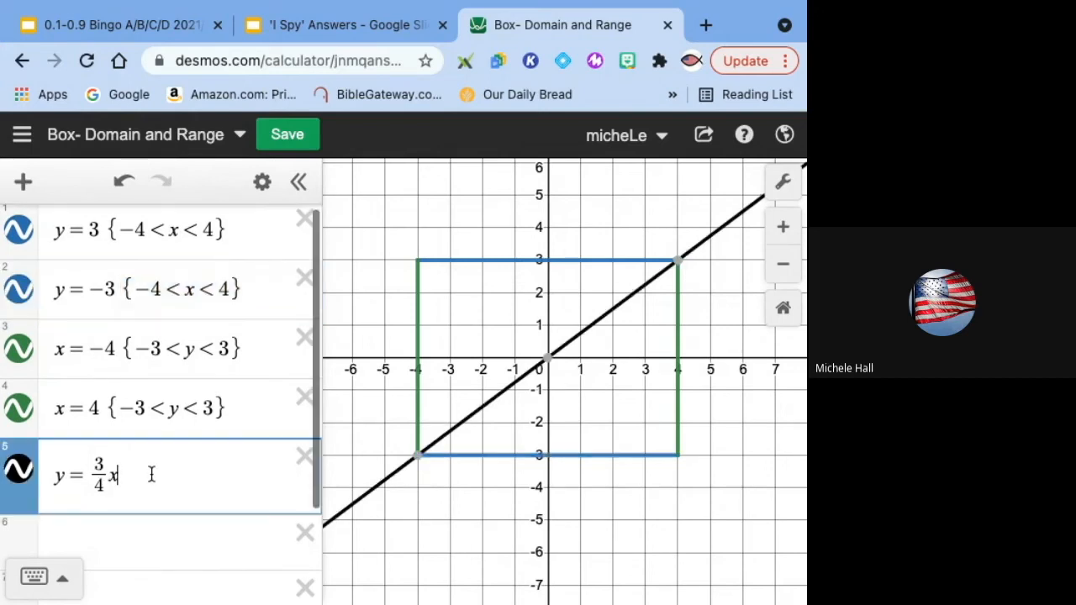
key("ctrl+v")
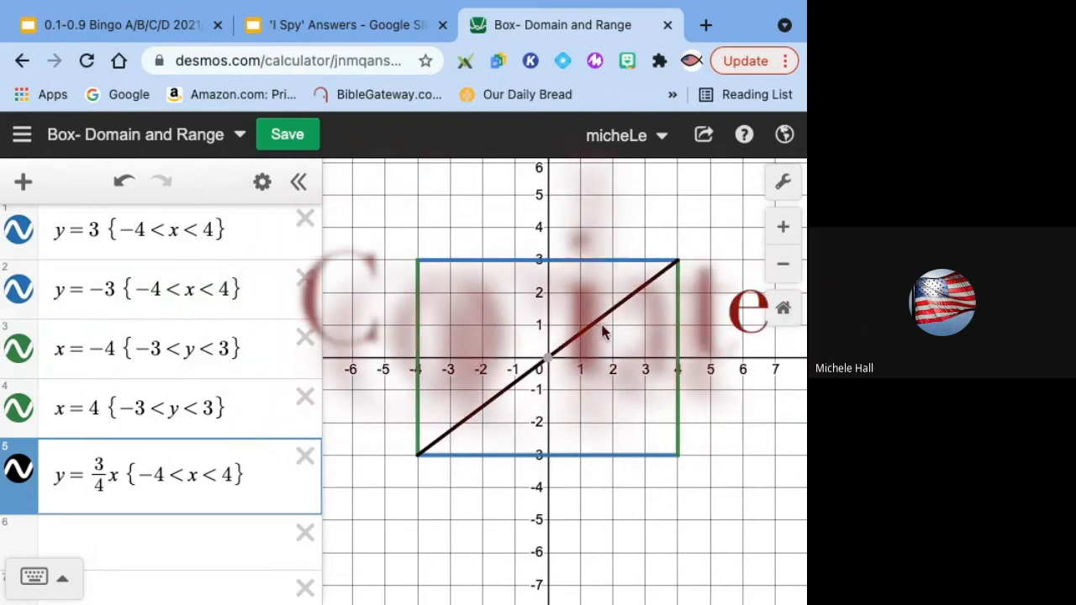
Step: Plot the point (1.5, 1) in a new row
left_click(198, 535)
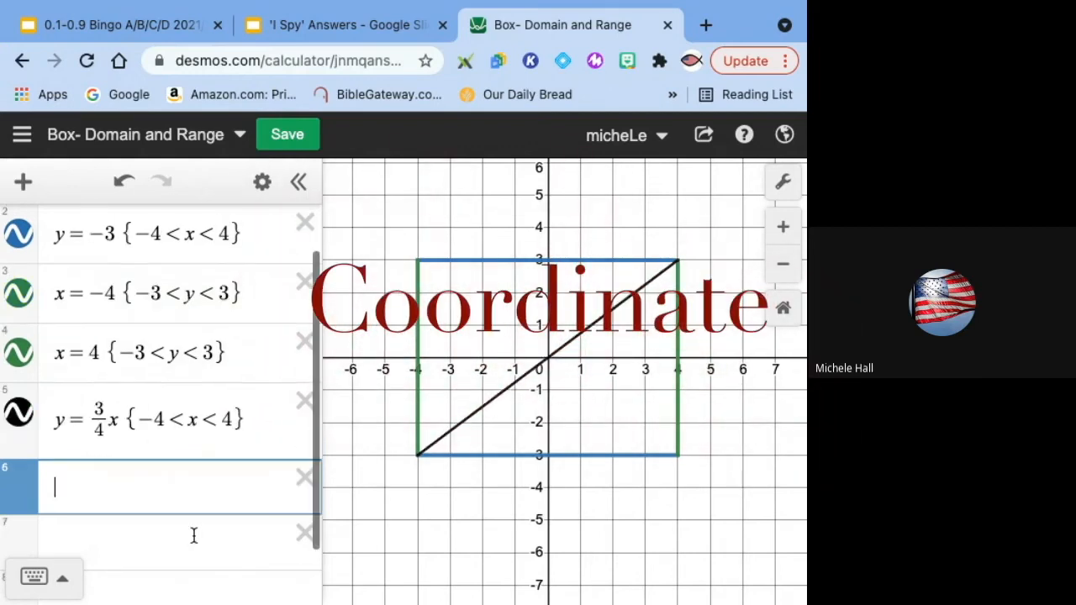
type("(")
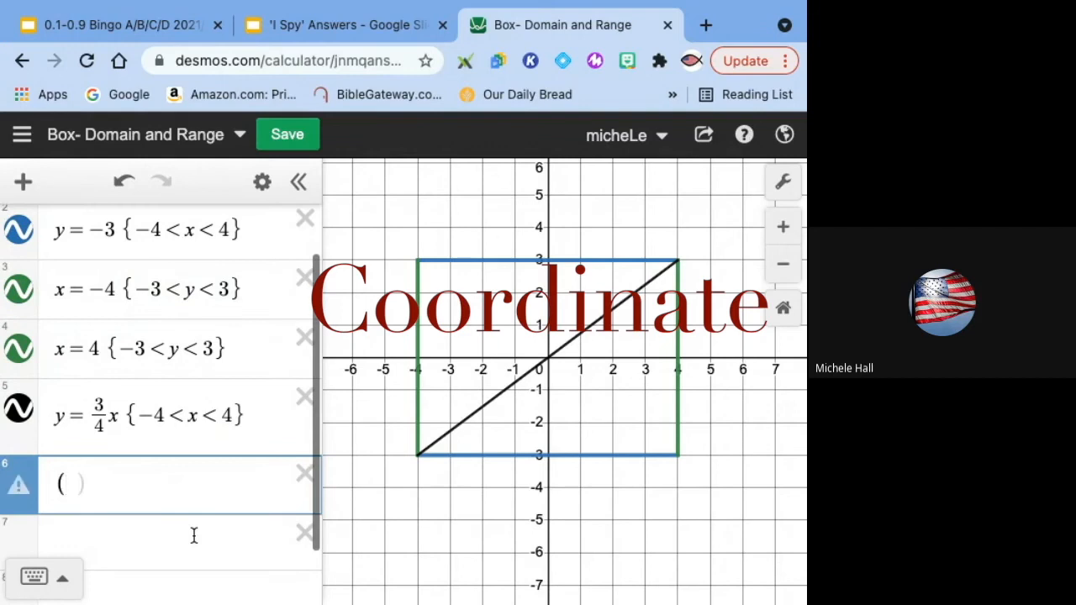
type("9.5,")
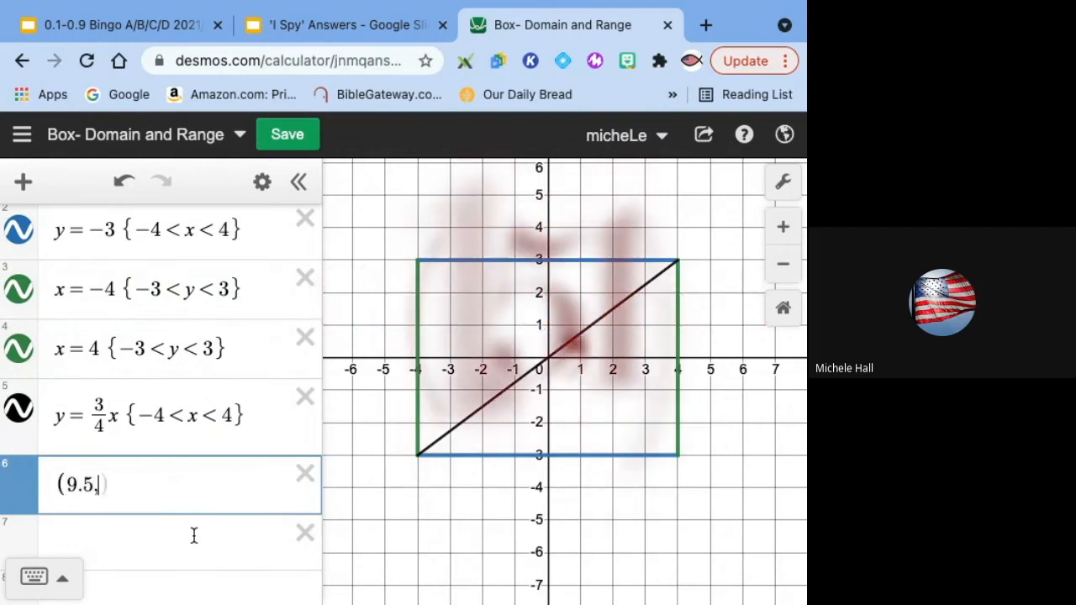
type("1")
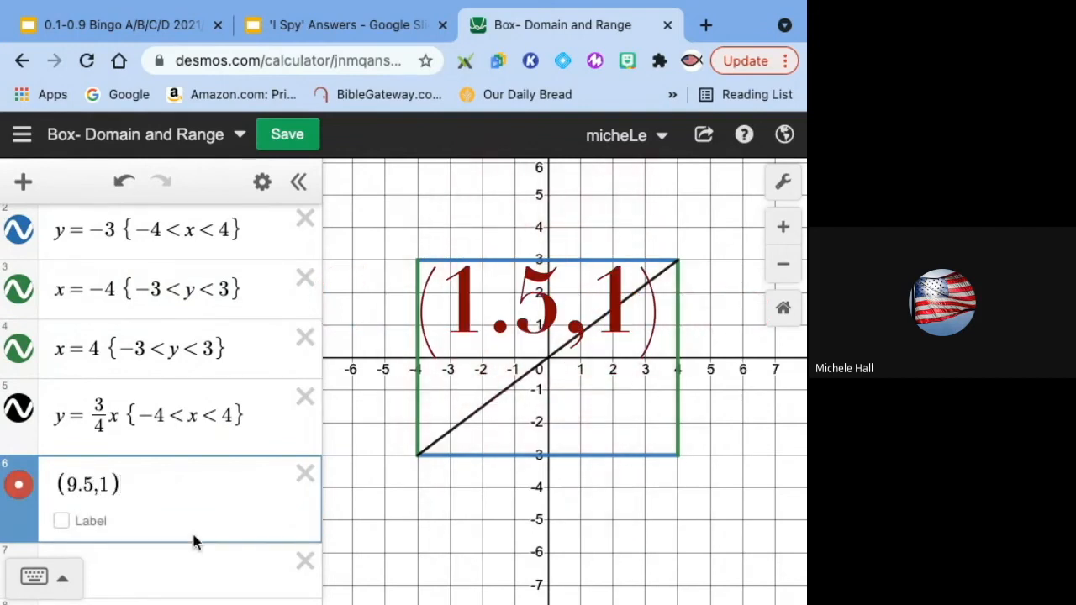
left_click(73, 484)
key("BackSpace")
type("1")
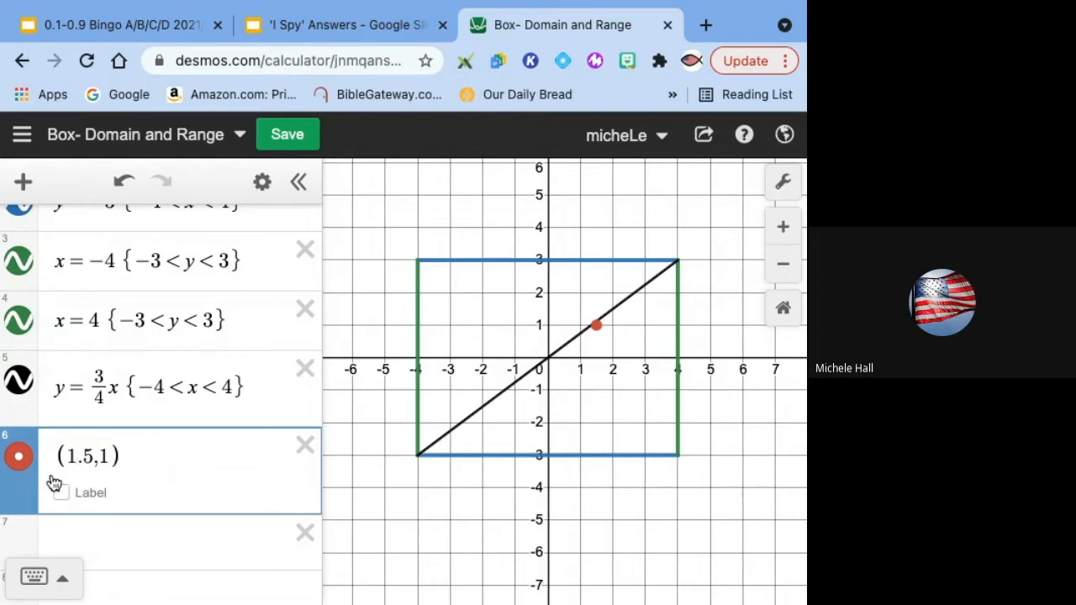
Step: Hide the point, turn on its label and enter y=3/4x as the label text
left_click(22, 454)
left_click(23, 454)
left_click(62, 494)
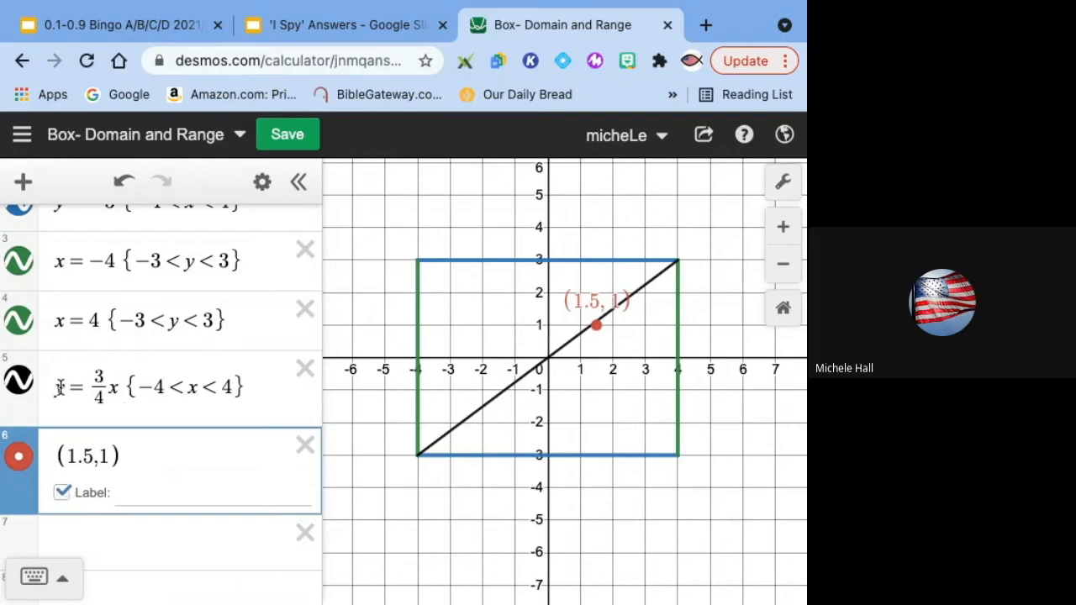
left_click(138, 491)
type("y=")
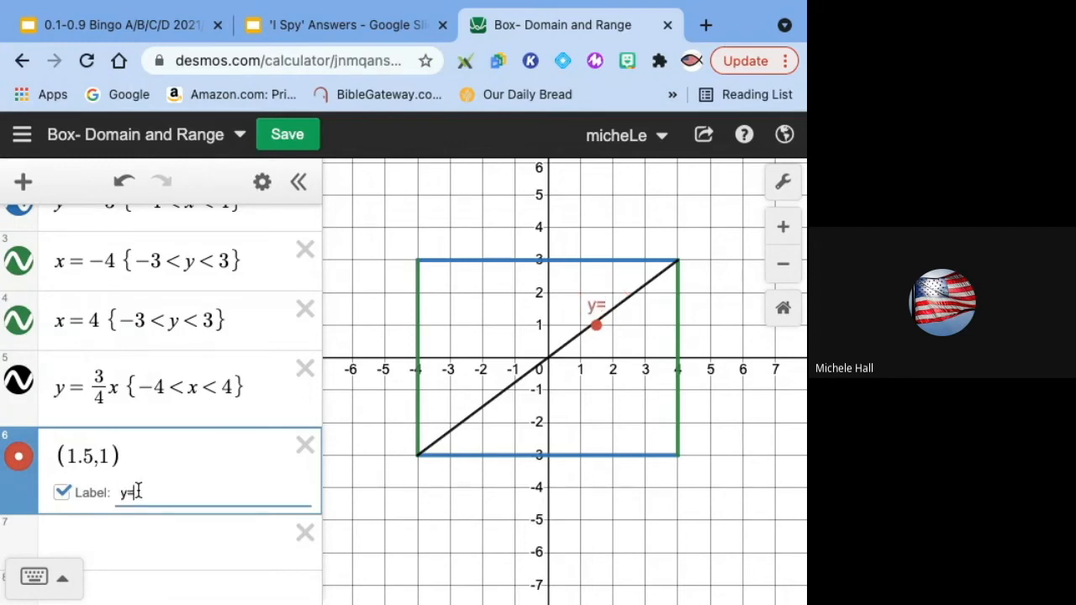
type("3/4x")
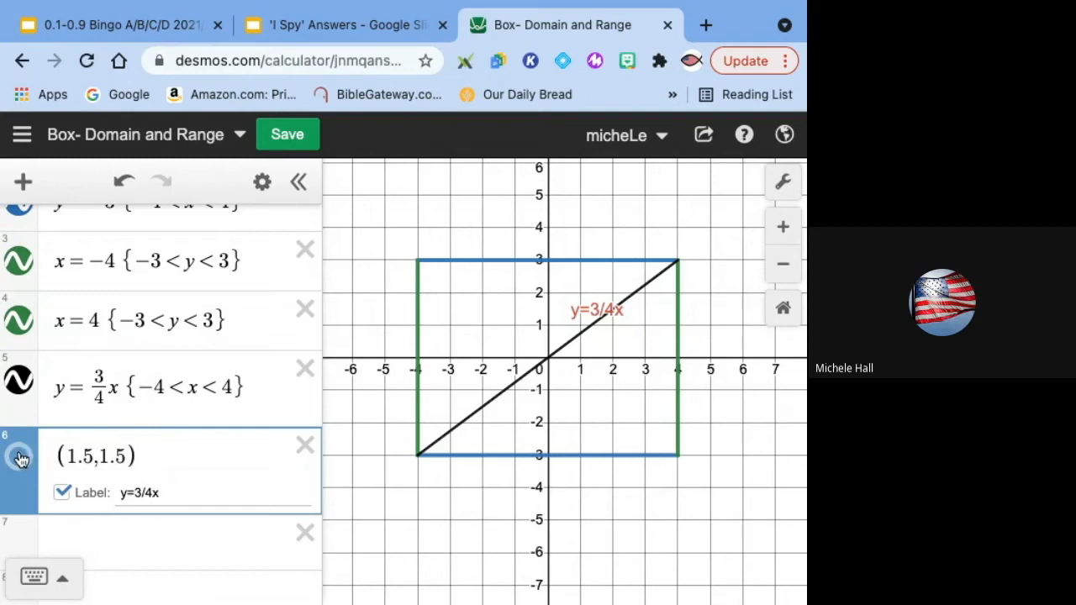
Step: Position the point's label below and to the right of the point
left_click(20, 457)
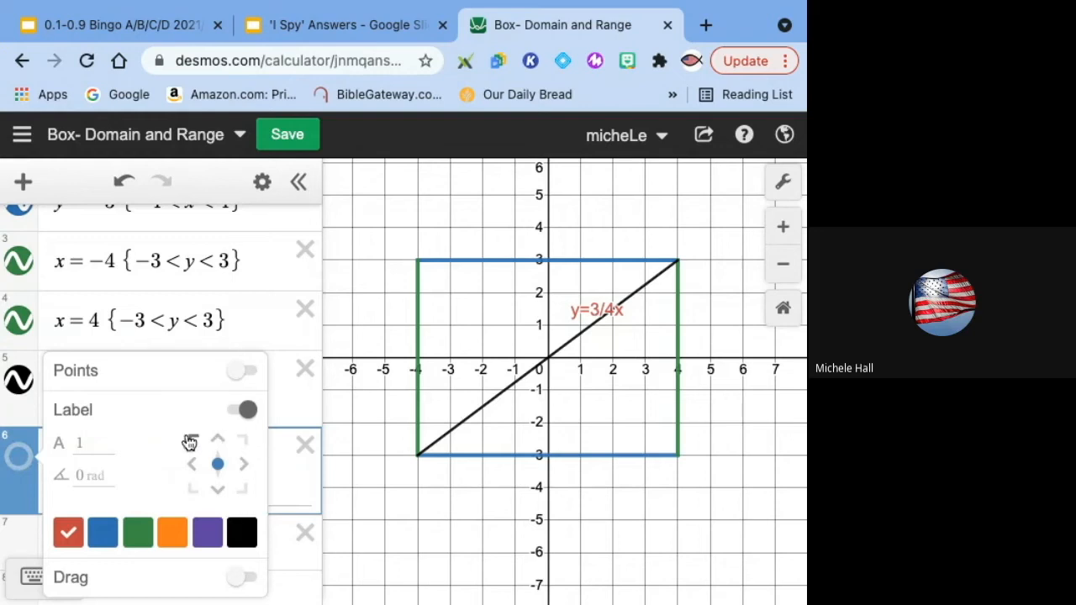
left_click(243, 468)
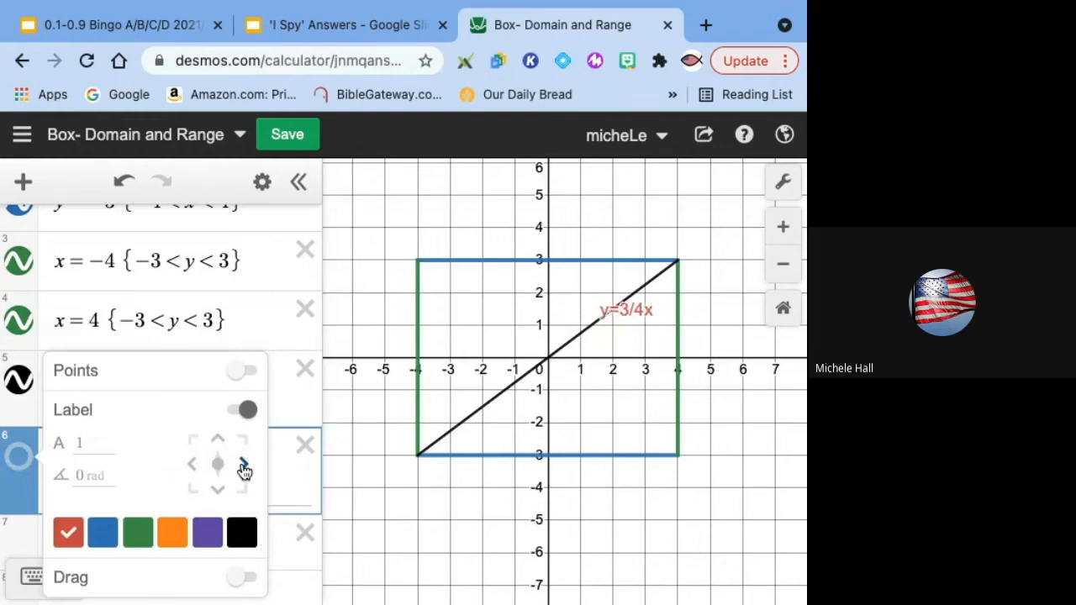
left_click(218, 490)
left_click(246, 490)
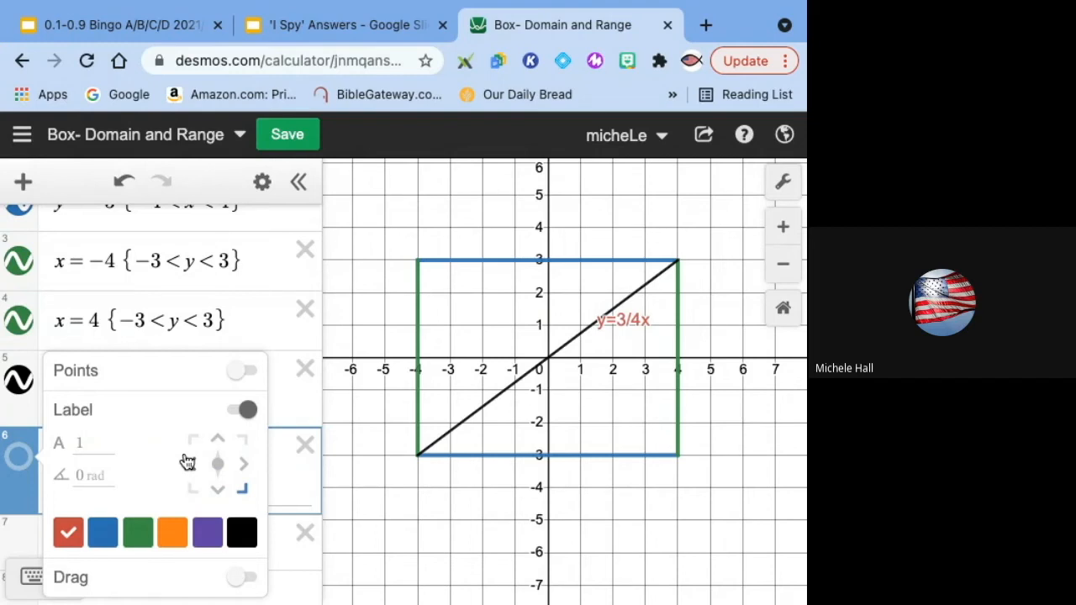
Step: Set the label size to 1.2 and the label colour to black
left_click(87, 443)
type("2")
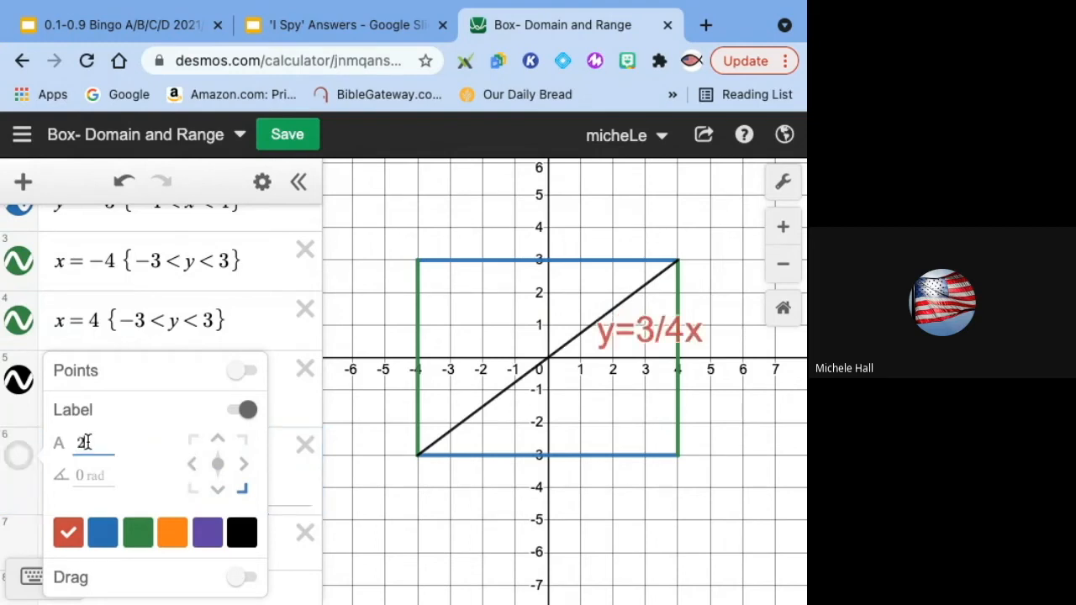
key("BackSpace")
type("1.5")
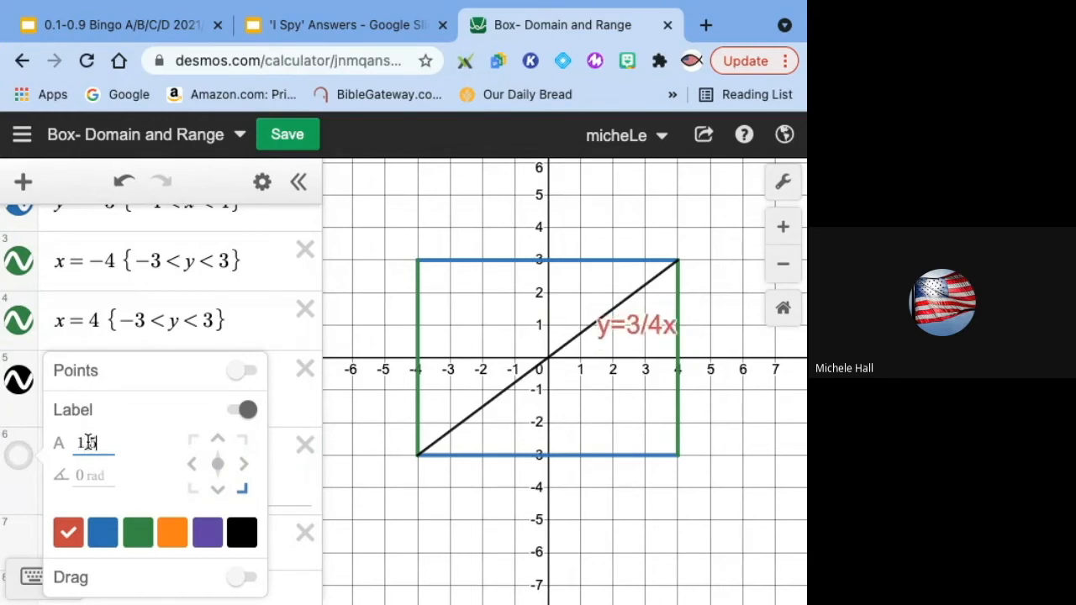
key("BackSpace")
type("3")
key("BackSpace")
type("2")
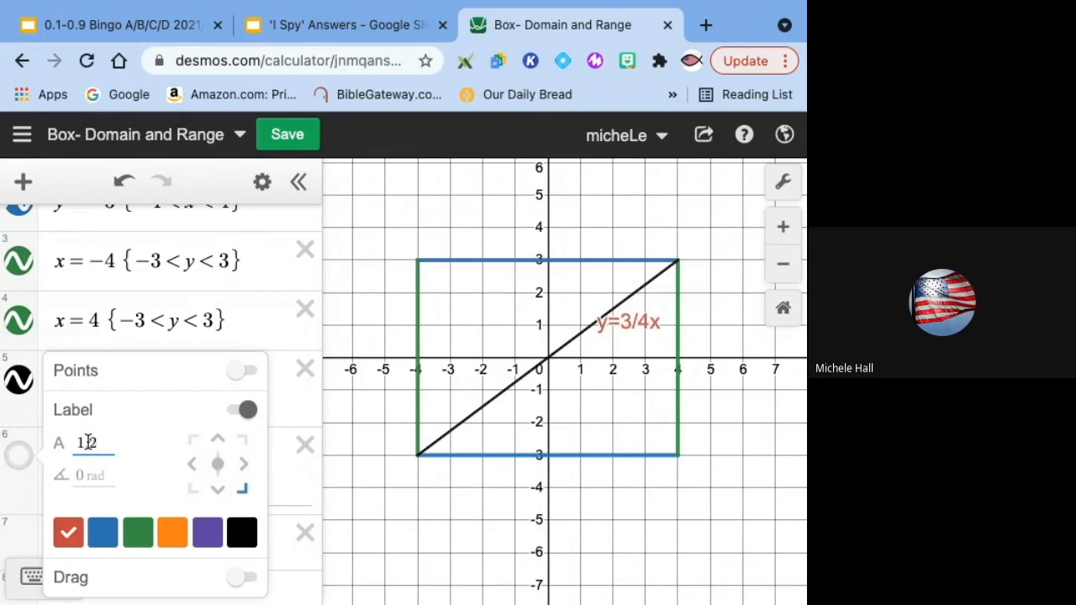
left_click(242, 533)
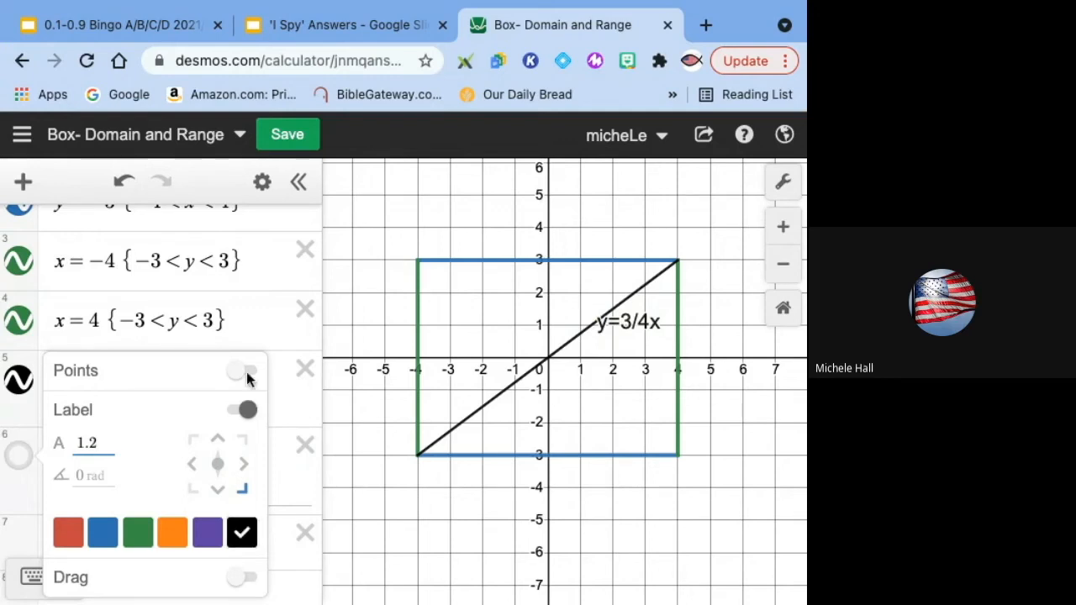
left_click(293, 376)
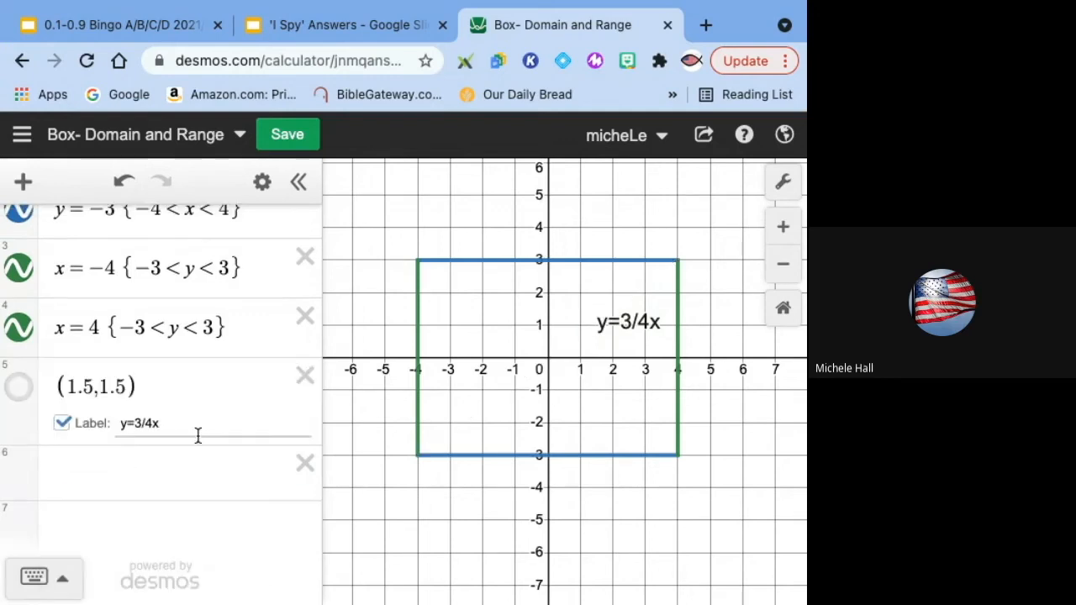
left_click(124, 384)
key("BackSpace")
type("4")
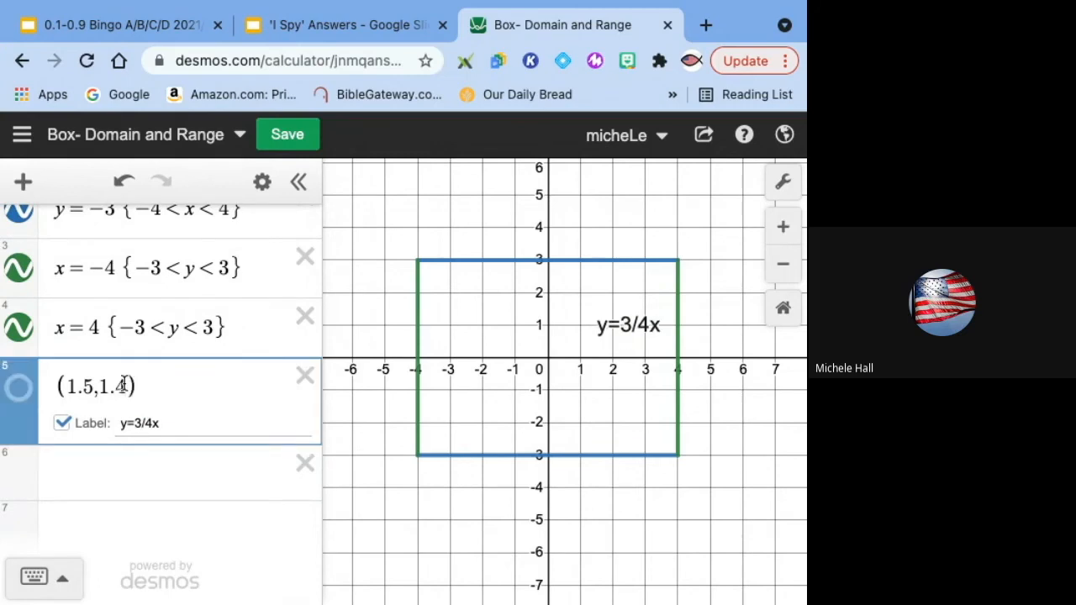
key("ctrl+z")
key("ctrl+z")
key("ctrl+z")
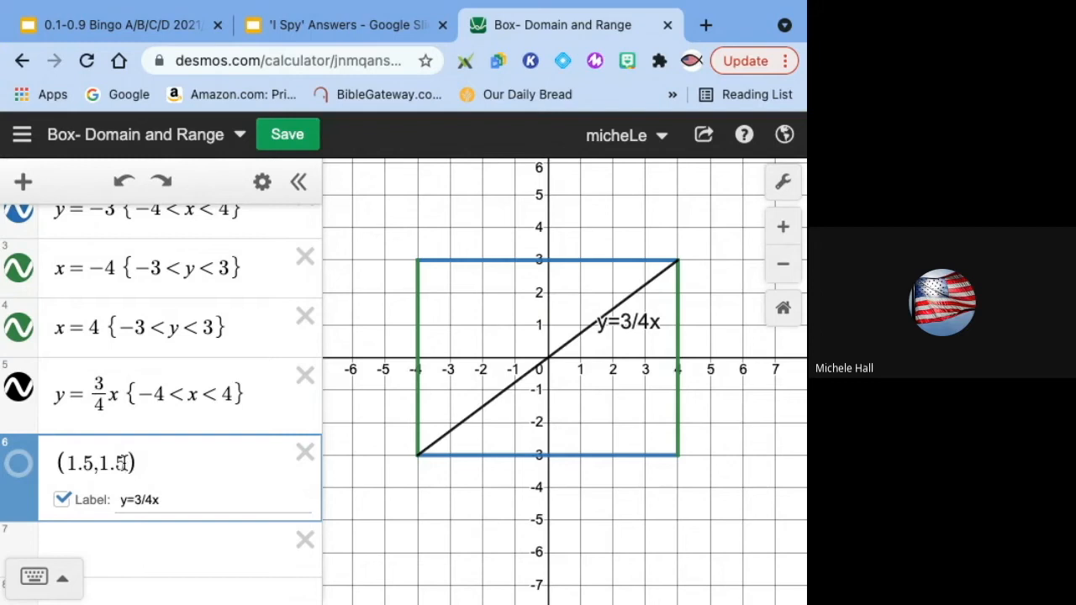
Step: Move the label point to (1.5, 1.3) and save the graph
key("BackSpace")
type("4")
key("BackSpace")
type("3")
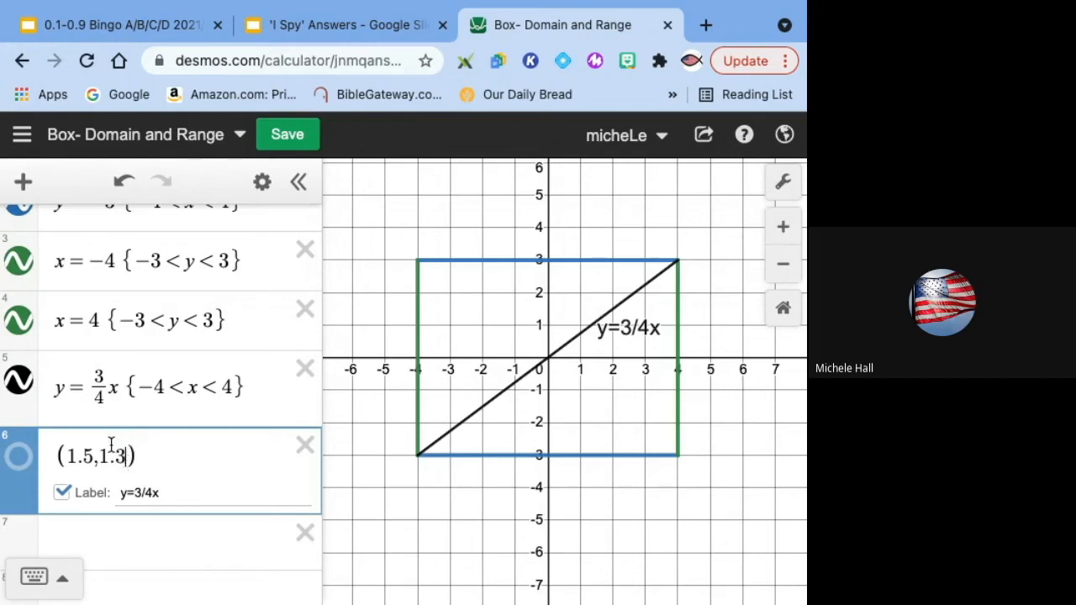
left_click(286, 136)
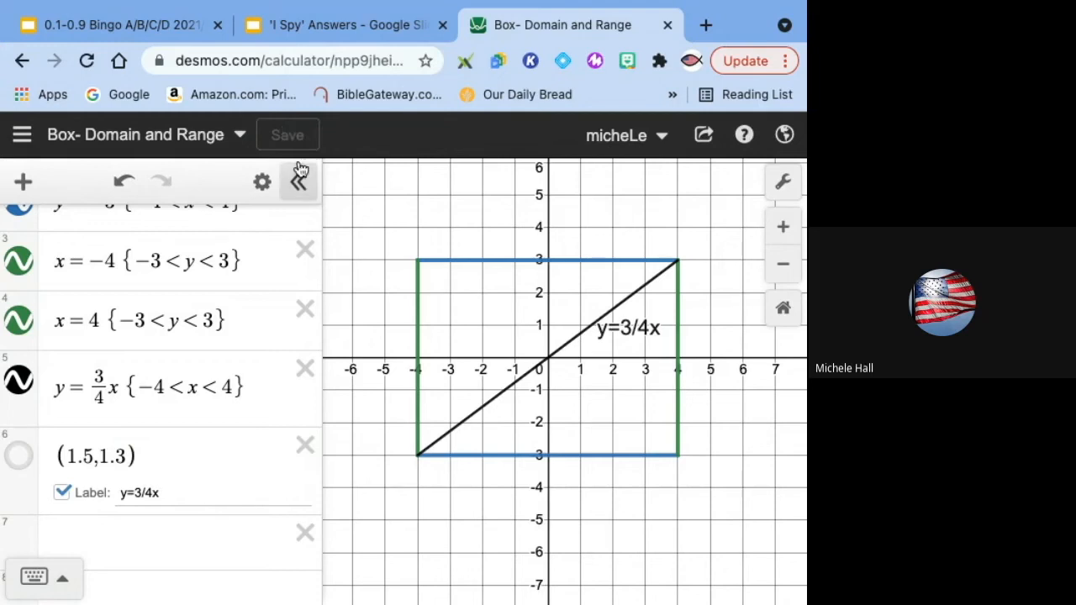
Step: Start a new blank graph, then open the saved graph Linear Function 2021/2022
left_click(22, 136)
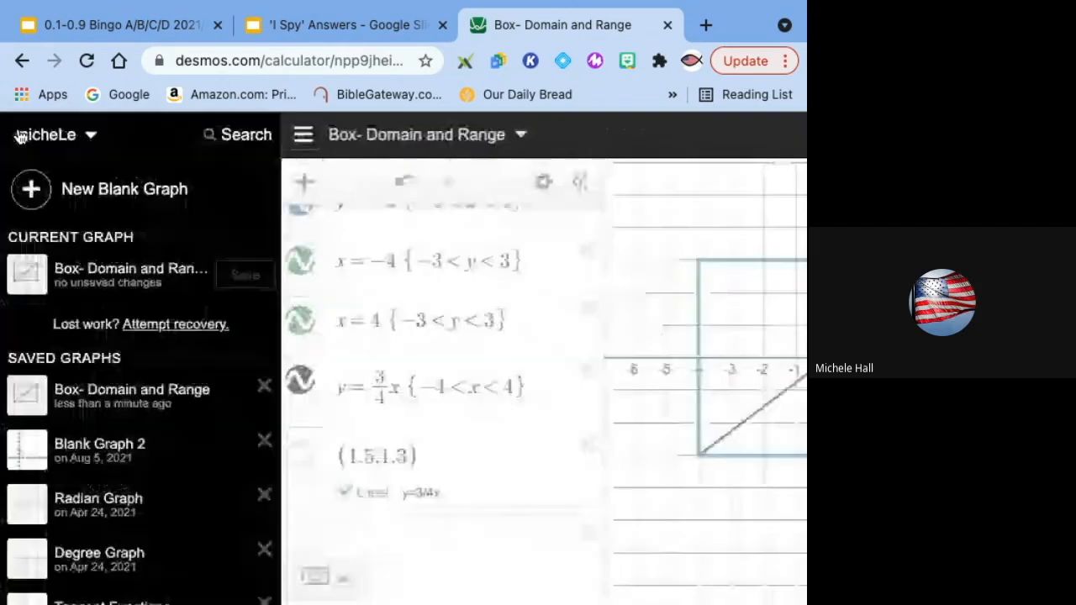
left_click(124, 189)
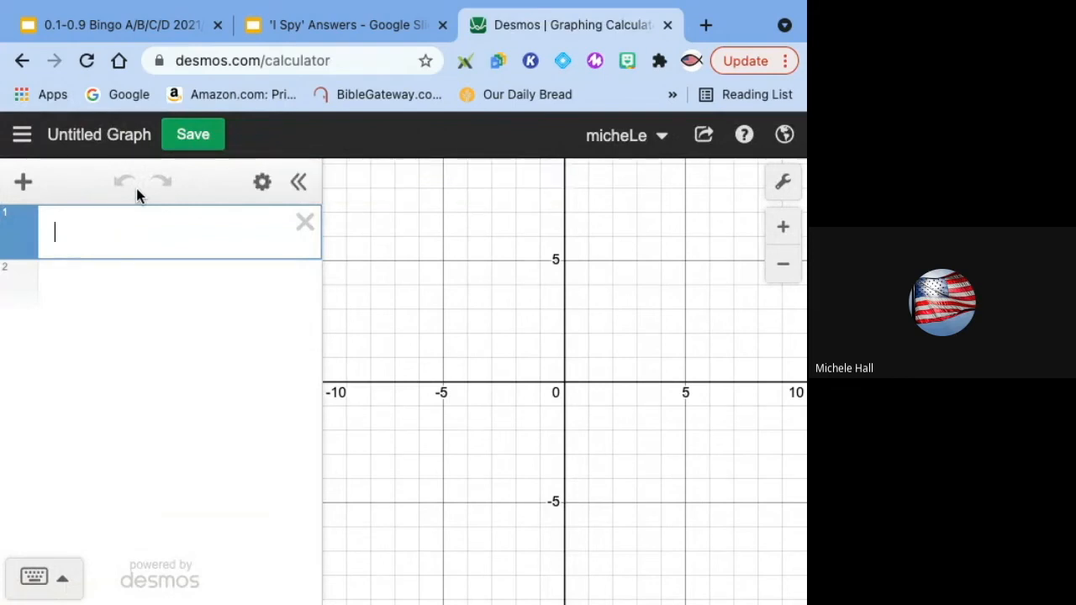
left_click(23, 137)
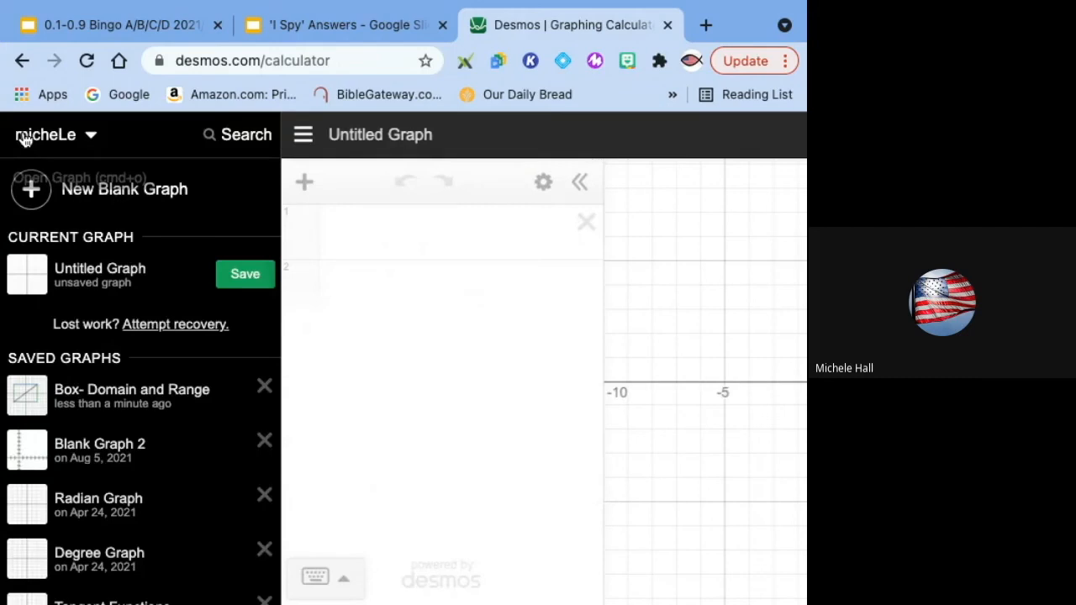
left_click(302, 132)
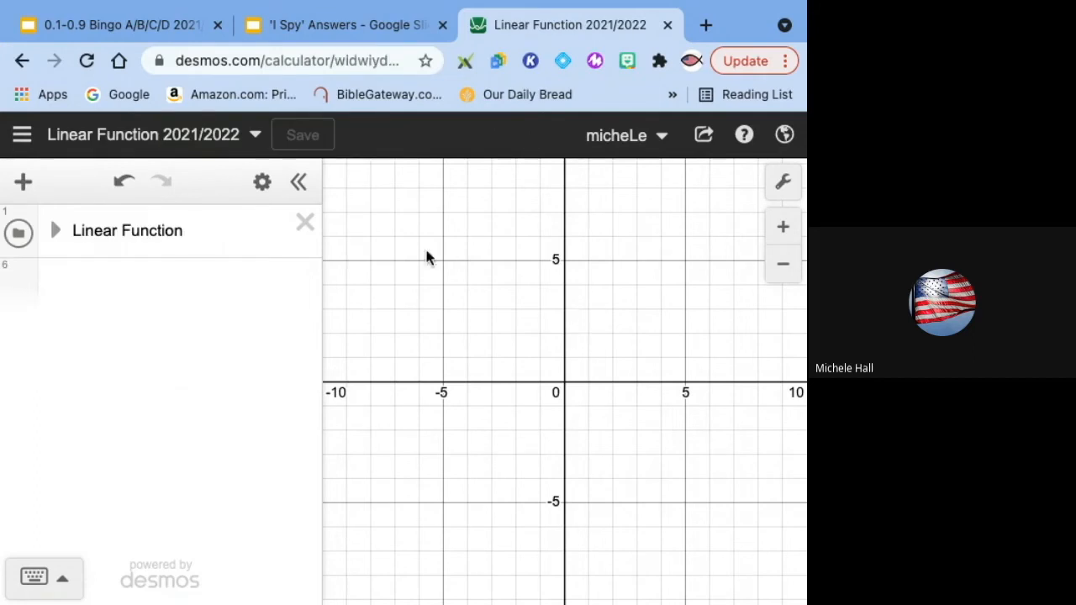
Step: Add an image to the graph, uploading the 6000E6EF-…1_105_c.jpeg photo from the Desktop
left_click(23, 181)
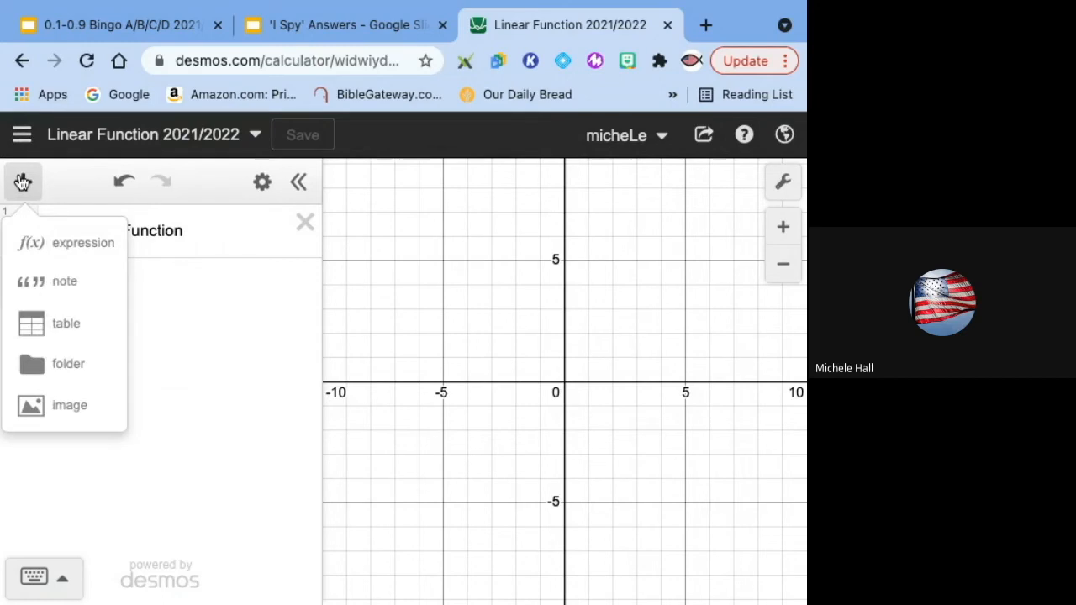
left_click(61, 406)
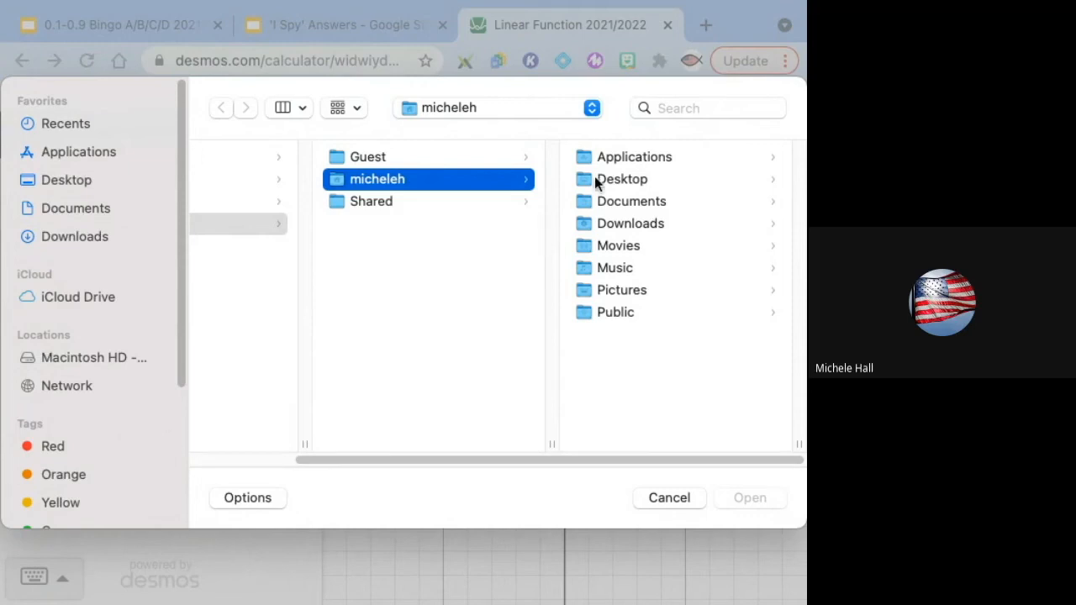
left_click(619, 183)
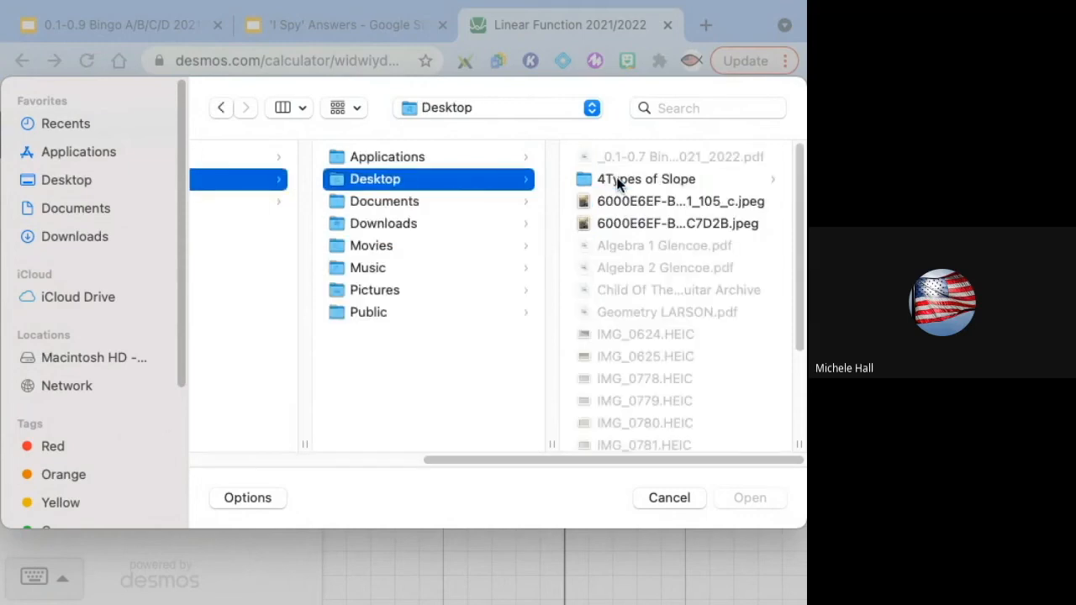
left_click(619, 204)
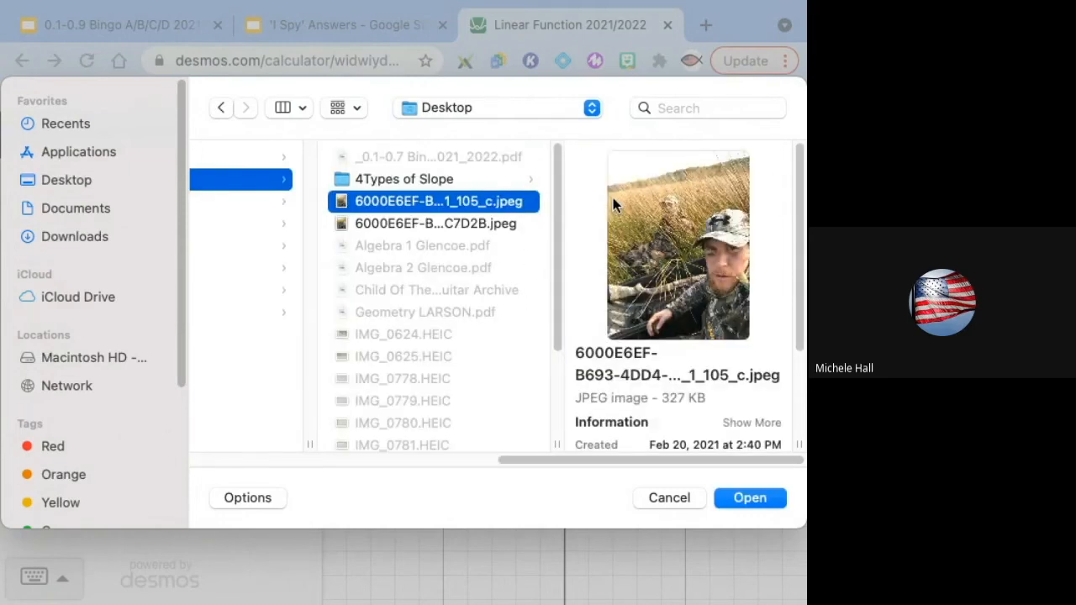
left_click(752, 505)
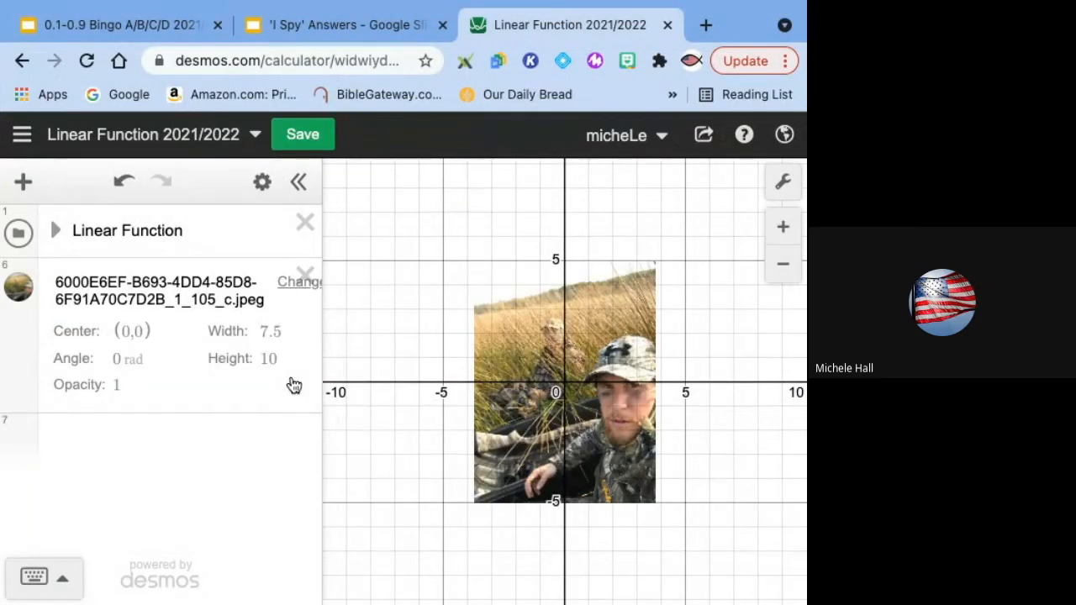
Step: Hide the uploaded photo on the graph
left_click(24, 291)
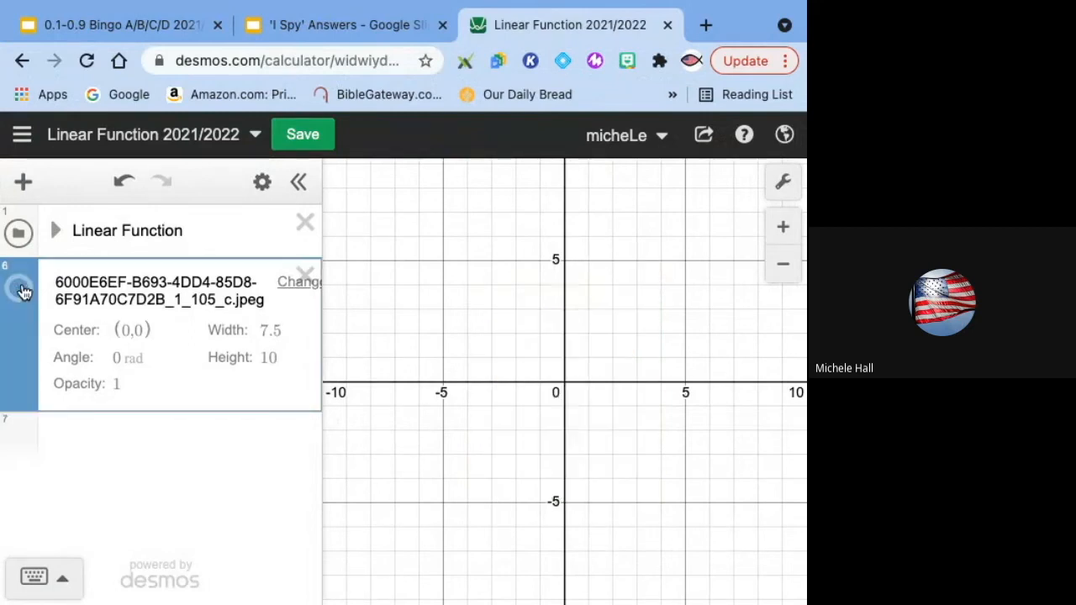
left_click(121, 429)
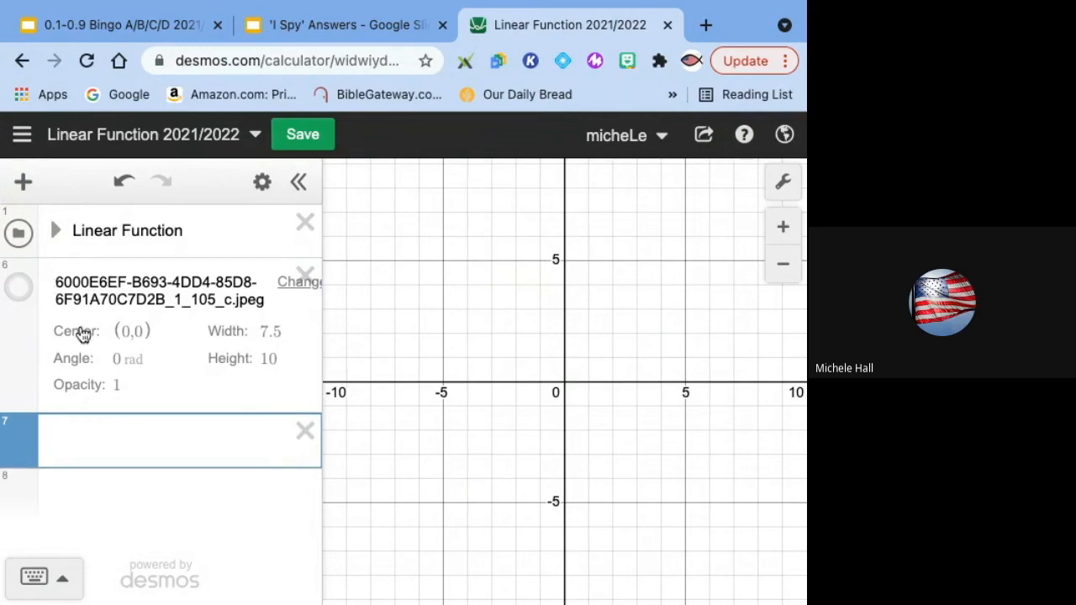
left_click(26, 301)
left_click(20, 288)
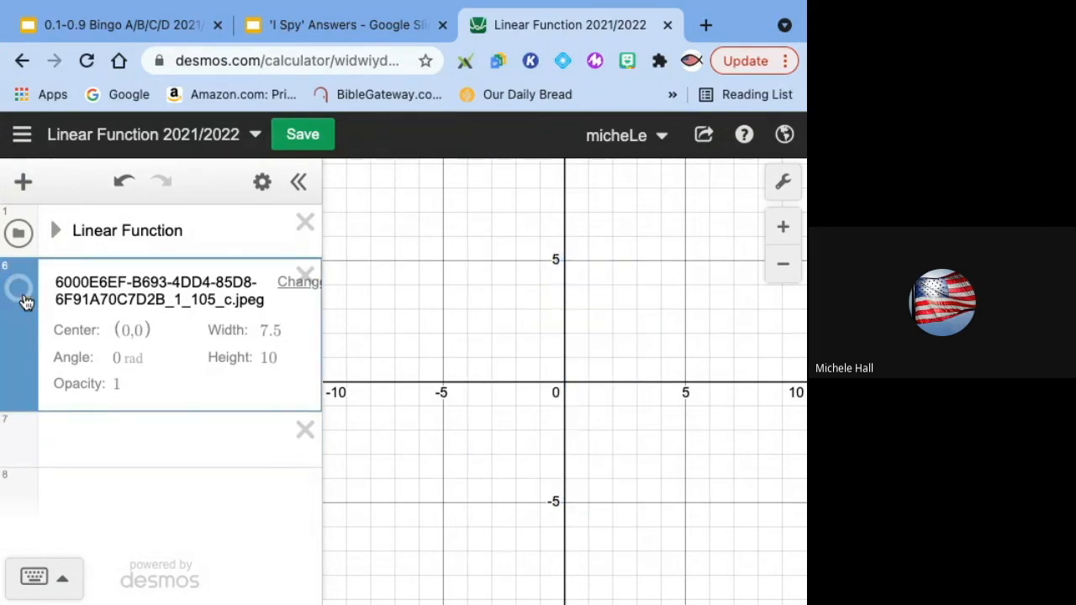
left_click(26, 300)
left_click(26, 299)
left_click(110, 431)
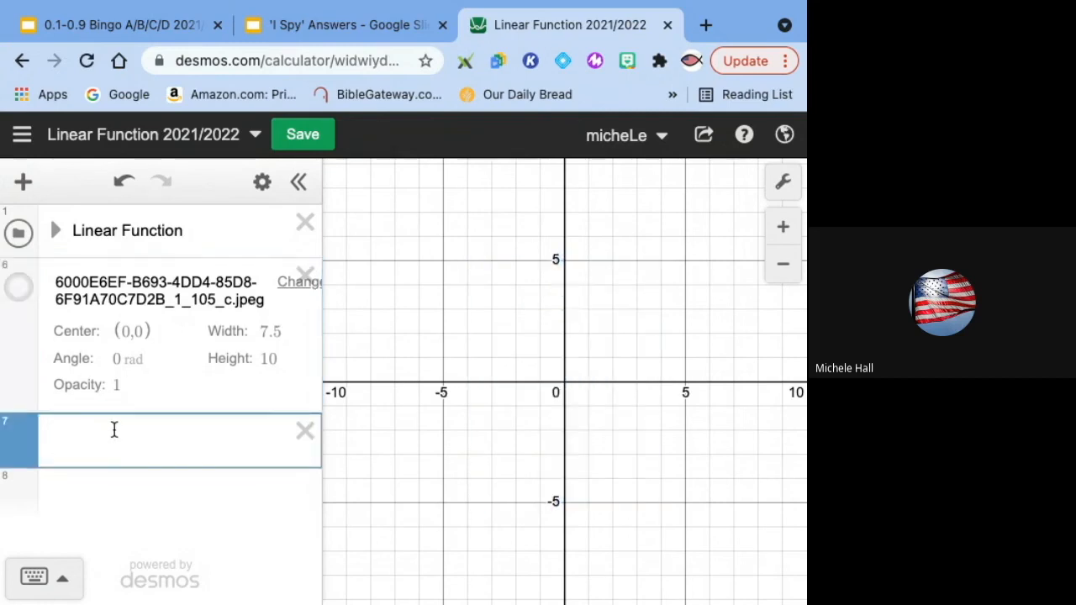
left_click(22, 181)
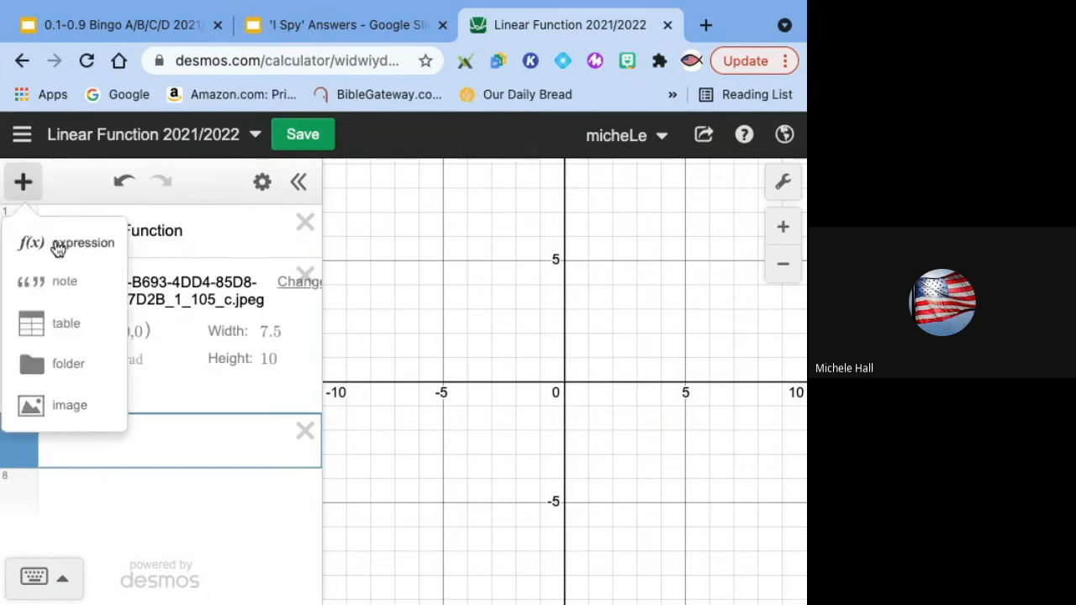
left_click(25, 182)
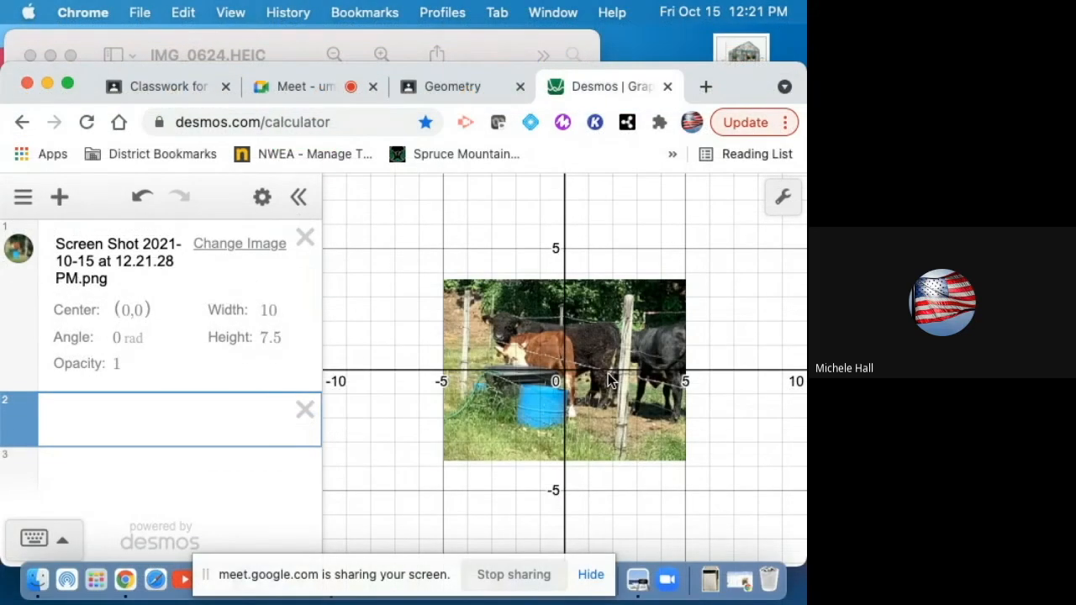
Step: Resize the cow photo by its corner handles to about 14.4 by 10.8 units
left_click(679, 452)
left_click_drag(681, 452, 735, 513)
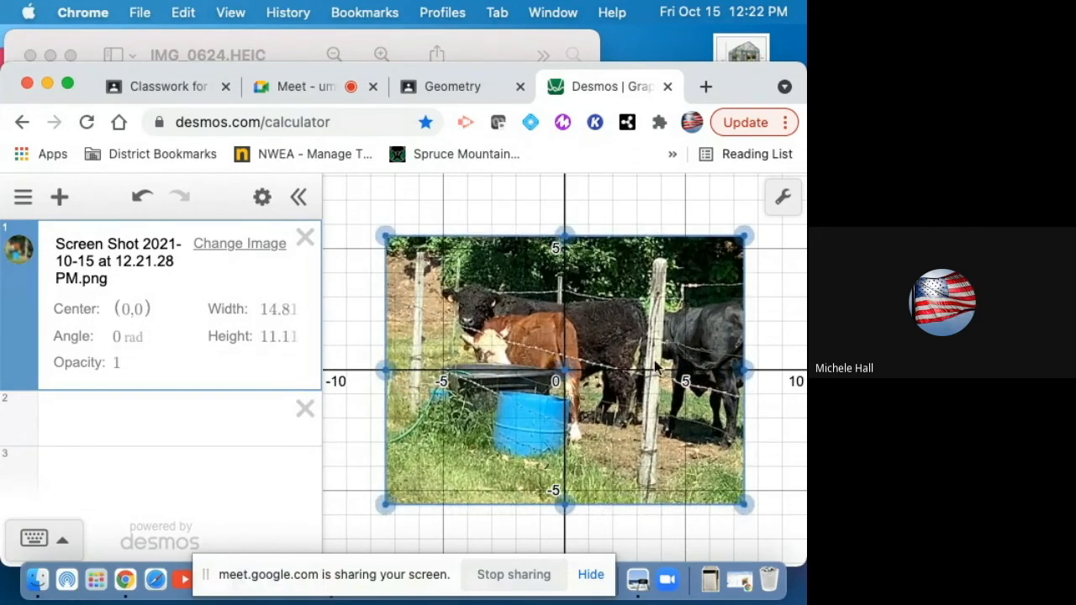
left_click(601, 206)
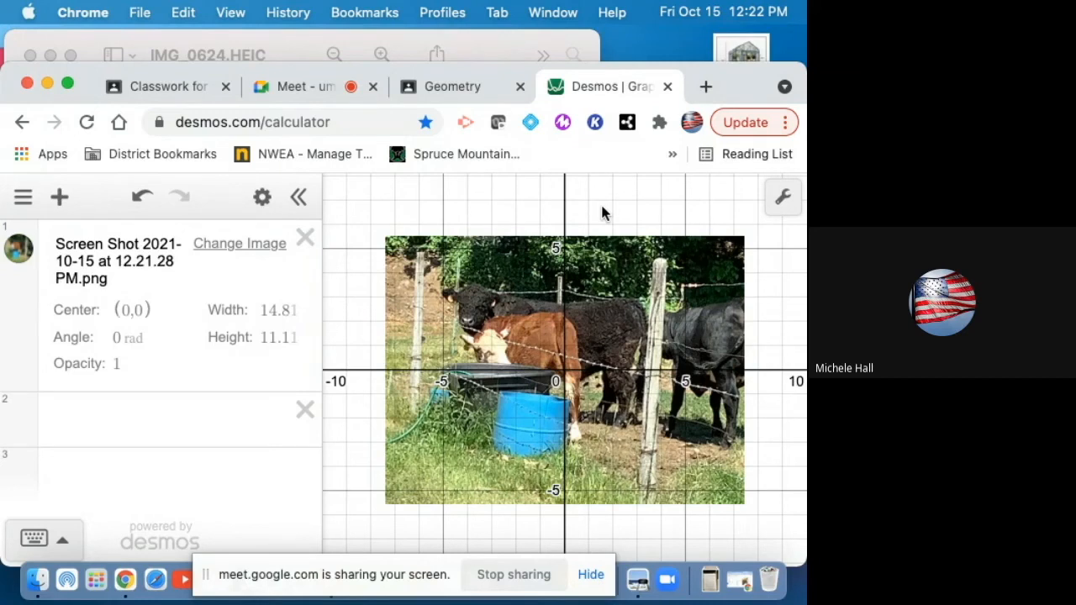
left_click(505, 294)
left_click(385, 237)
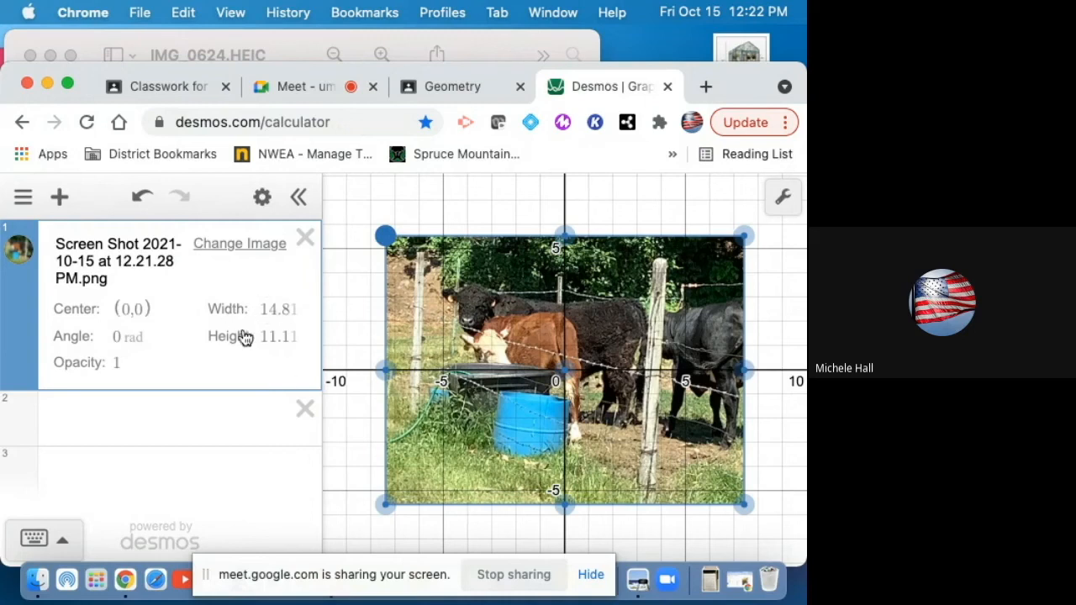
mouse_move(382, 234)
left_mouse_down()
mouse_move(364, 256)
mouse_move(389, 240)
left_mouse_up()
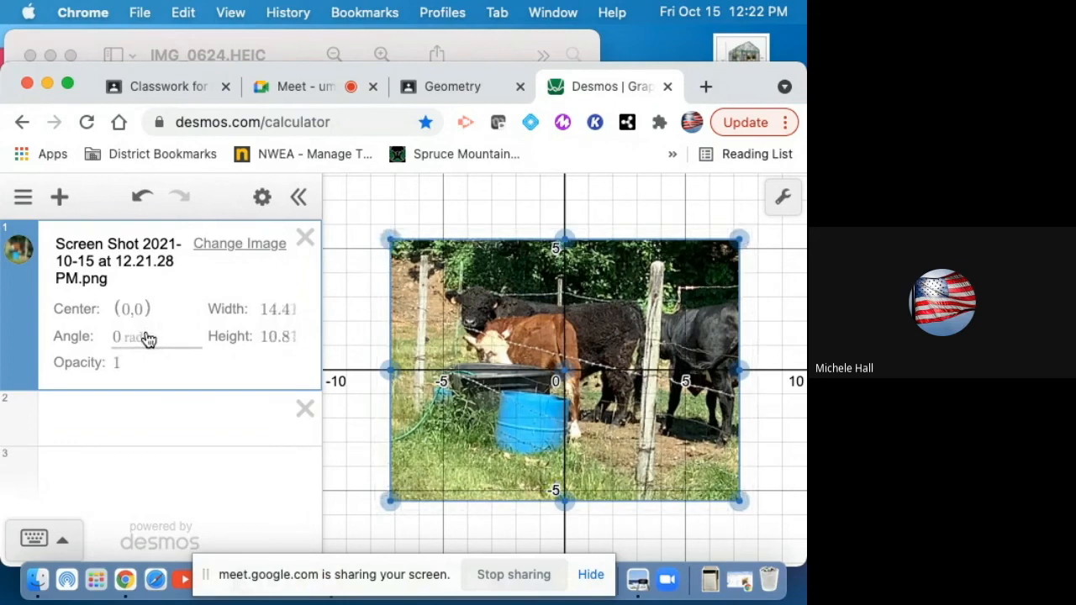
Step: Switch the graph's angle mode to degrees
left_click(787, 199)
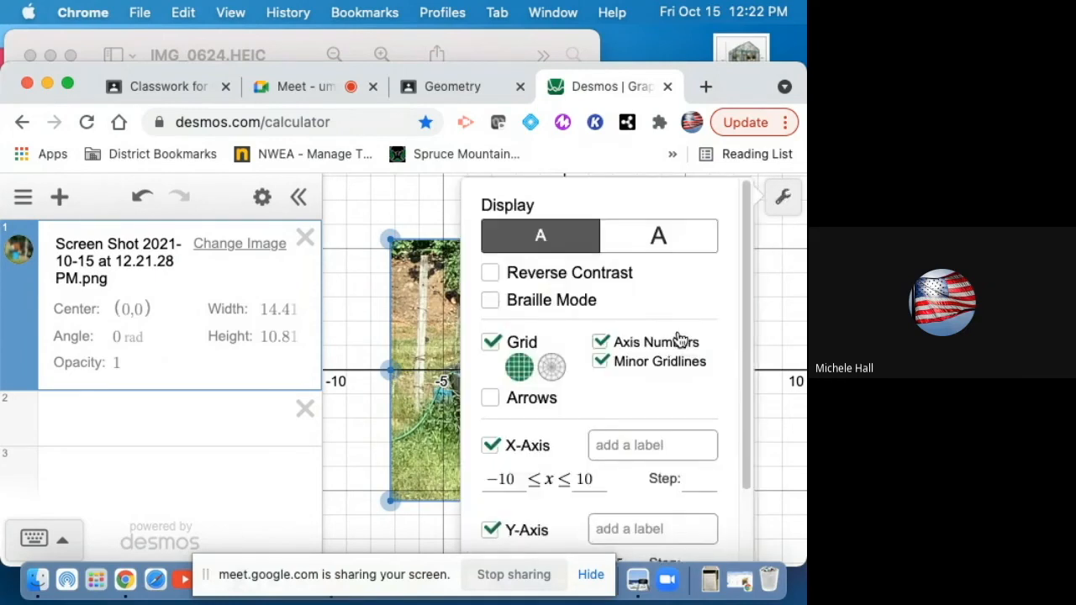
scroll(679, 338, "down", 2)
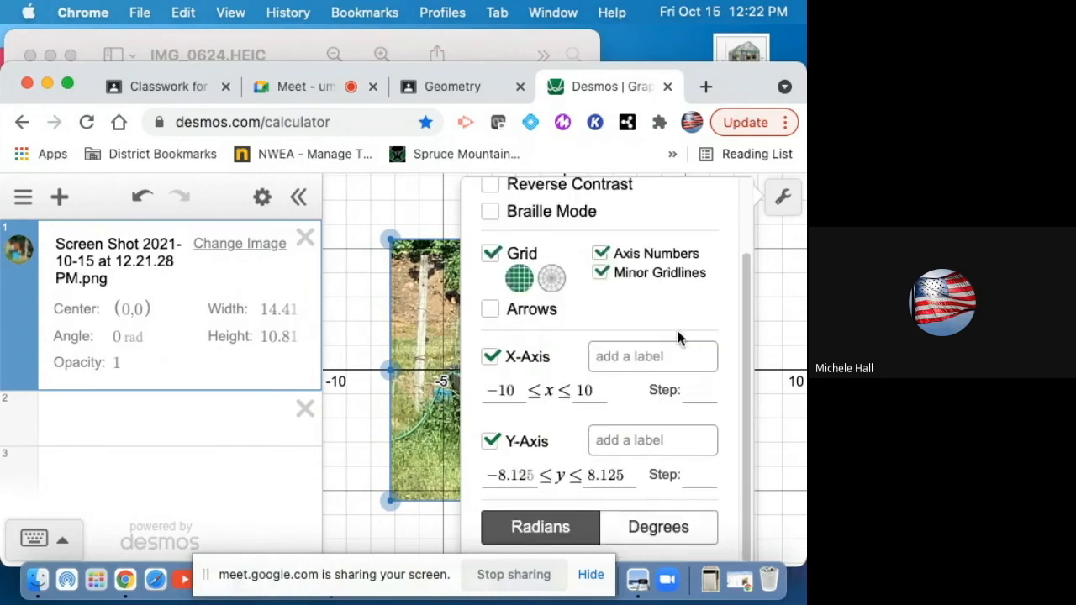
left_click(668, 529)
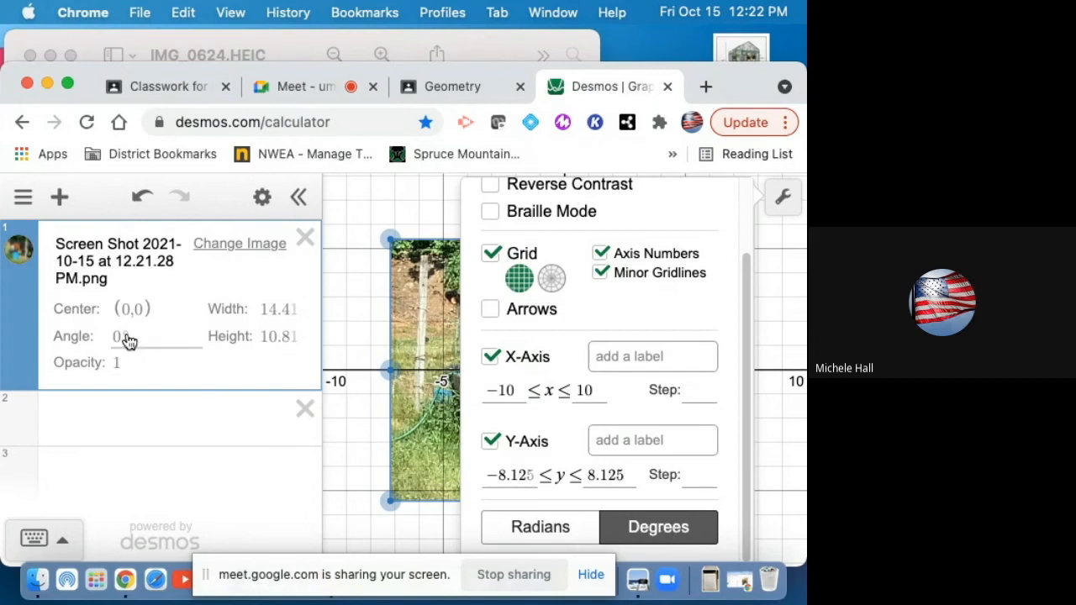
left_click(551, 530)
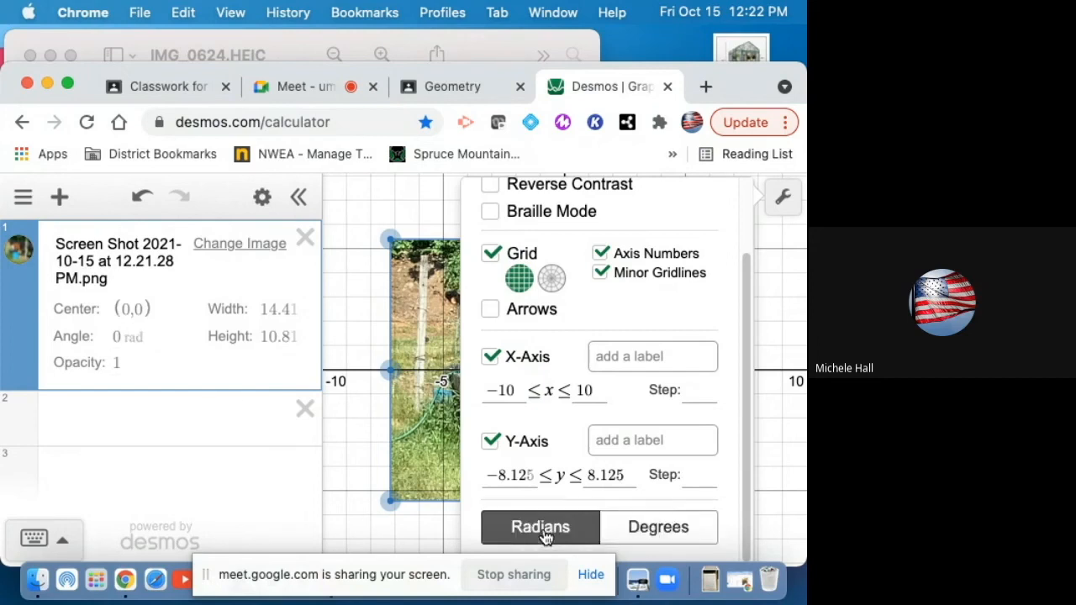
left_click(670, 524)
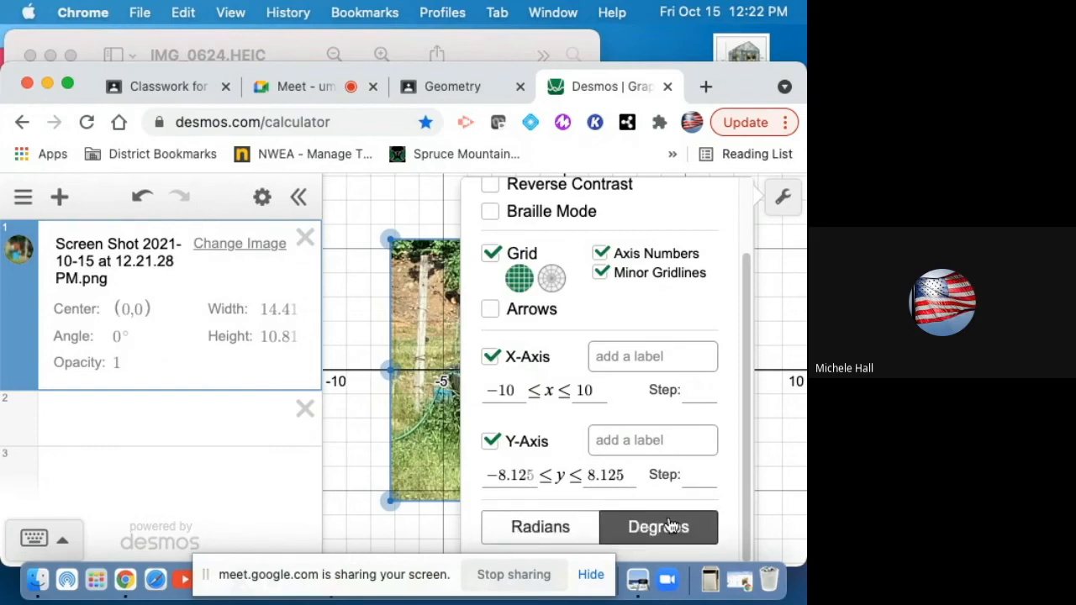
Step: Enter the line y = -.1x + 2 in a new expression row
left_click(128, 335)
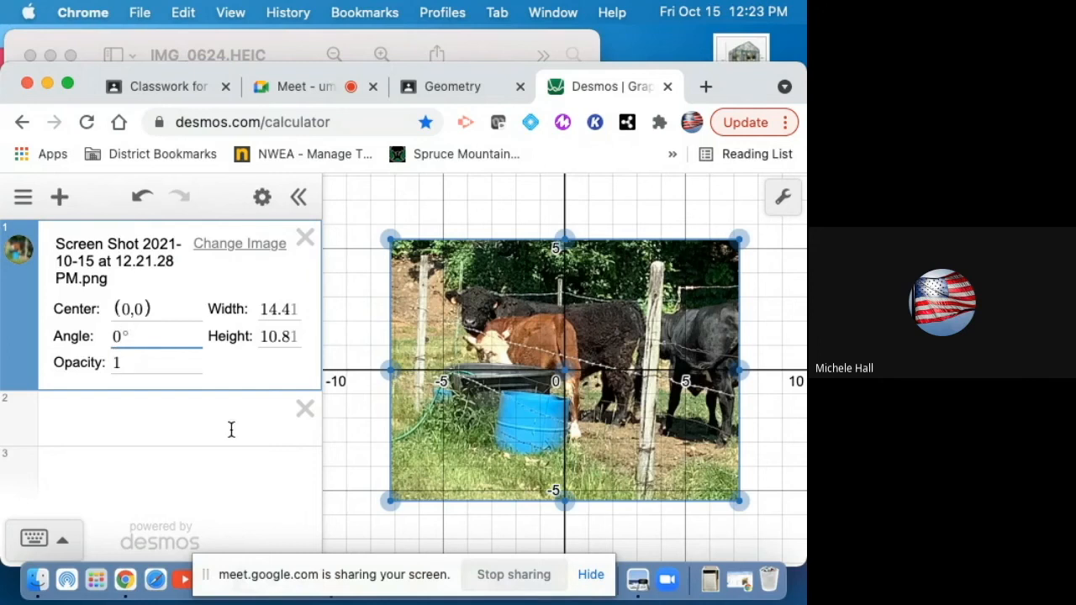
left_click(164, 418)
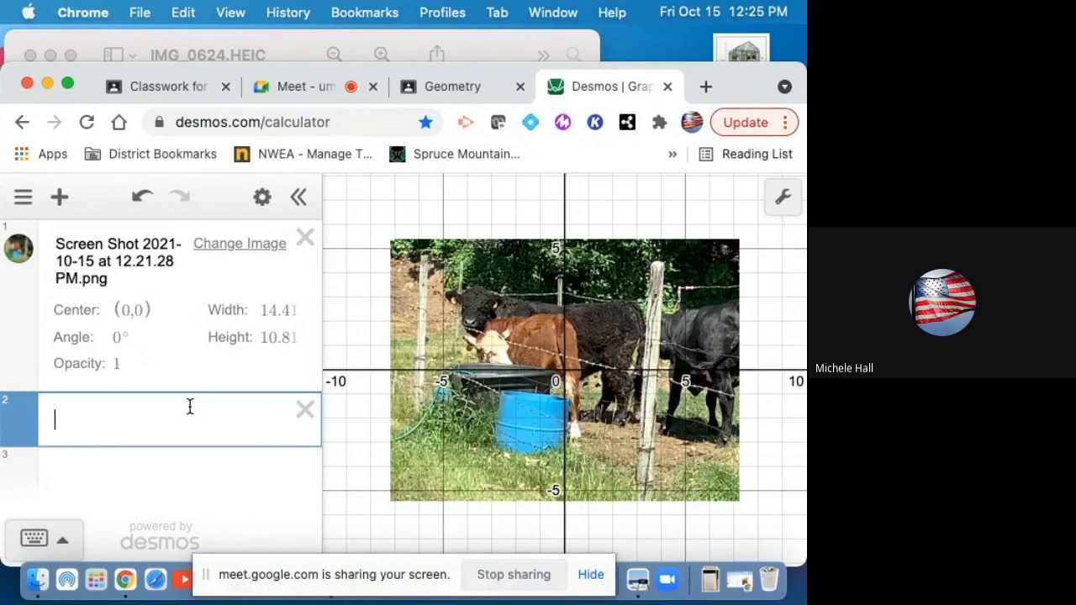
type("y ")
type("=")
type("-.")
type("1x")
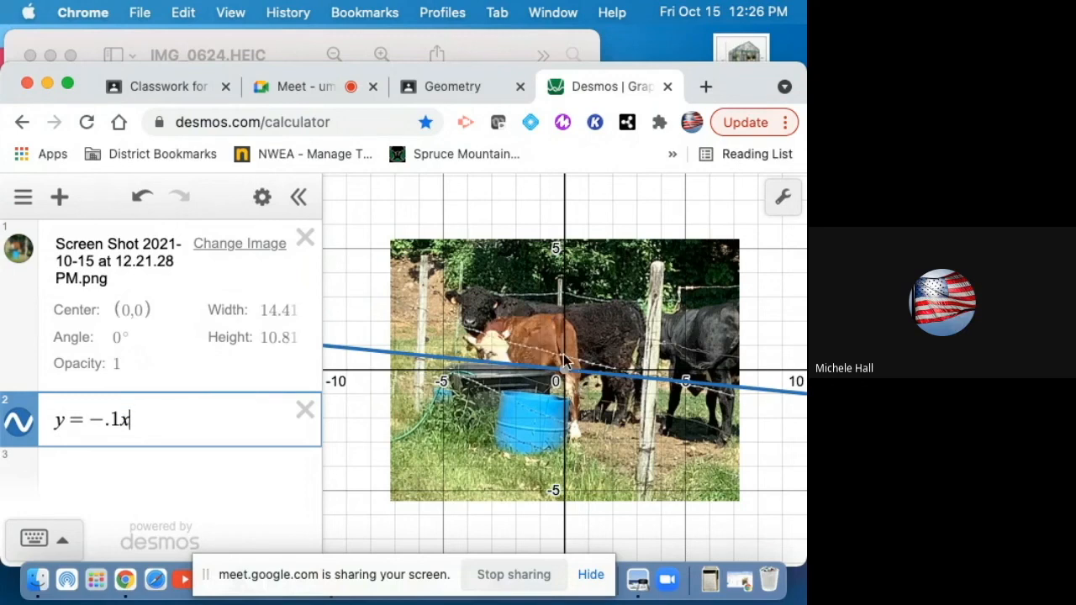
type("+ 2")
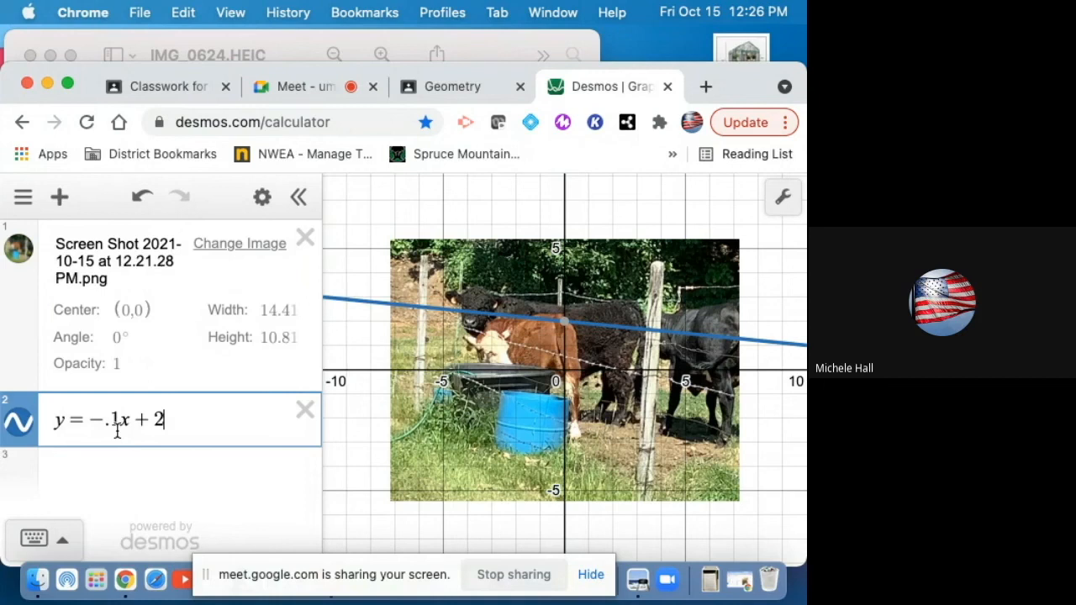
Step: Edit the line to y = -.3x + .5
type("/")
key("BackSpace")
key("BackSpace")
type("1")
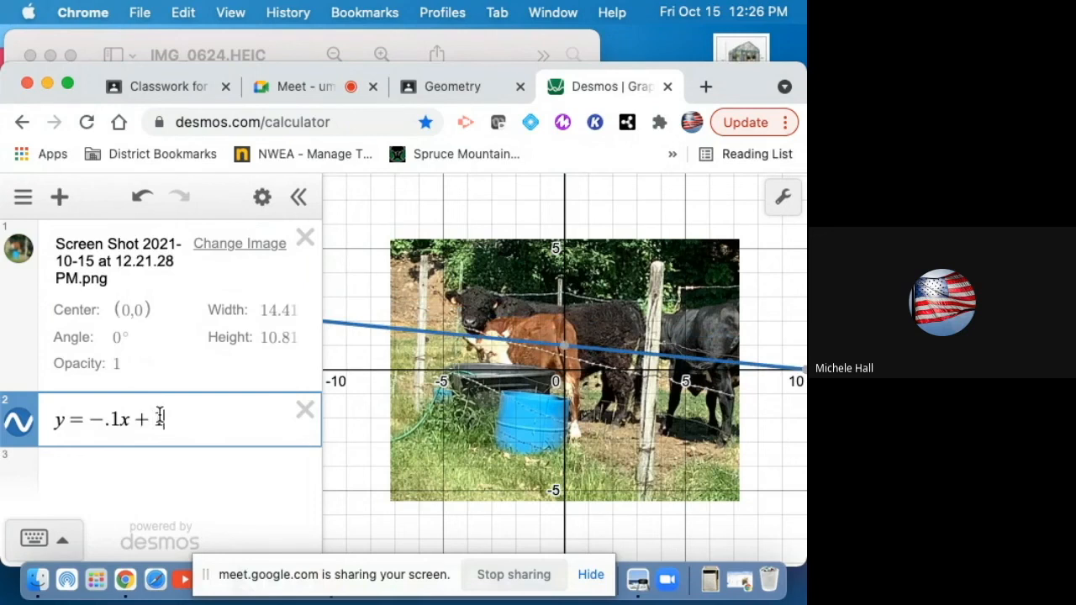
key("BackSpace")
type("1/")
type("5")
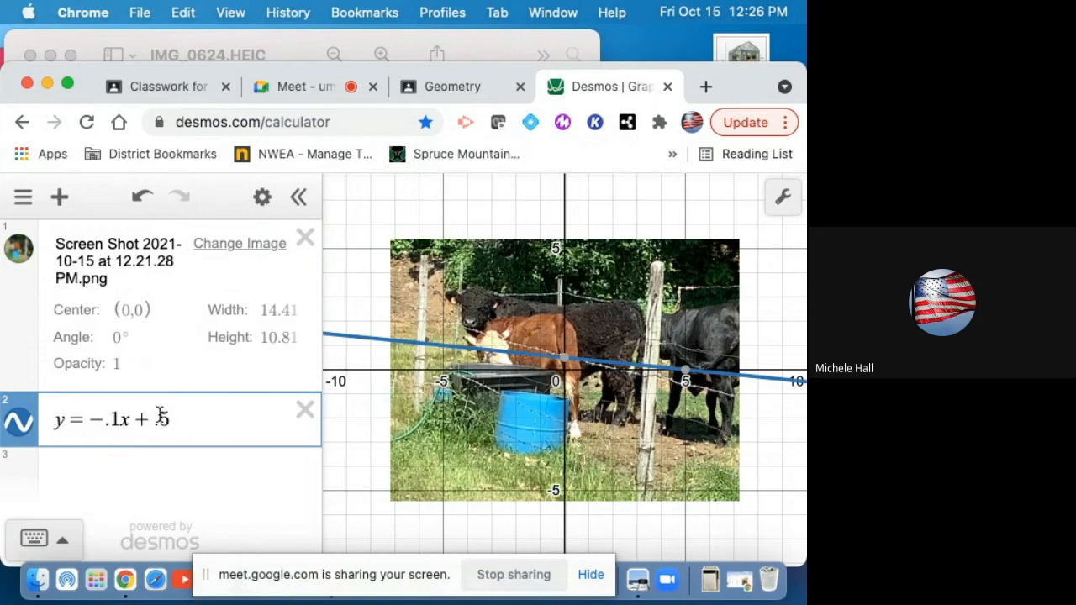
left_click(121, 417)
key("BackSpace")
type("3")
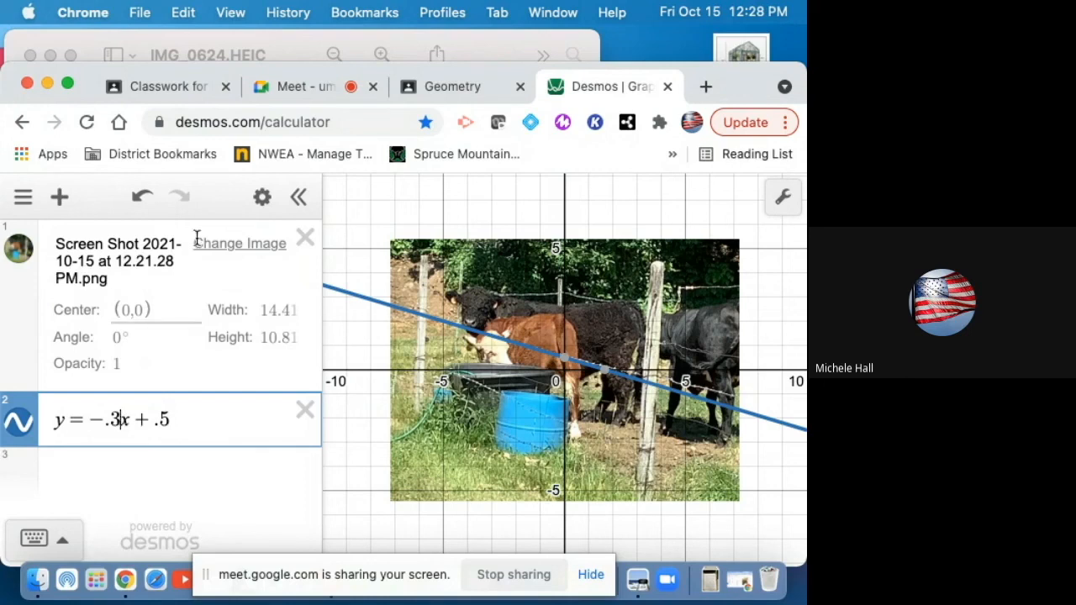
Step: Set the x-axis step to 1 in the graph settings
left_click(780, 202)
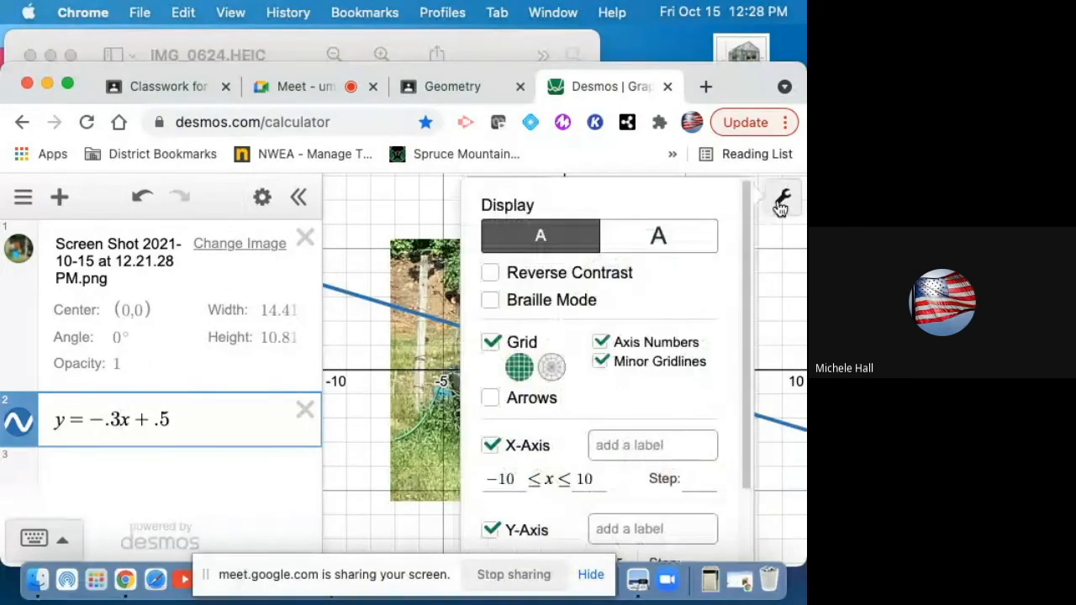
left_click(690, 480)
type("1")
scroll(677, 508, "down", 1)
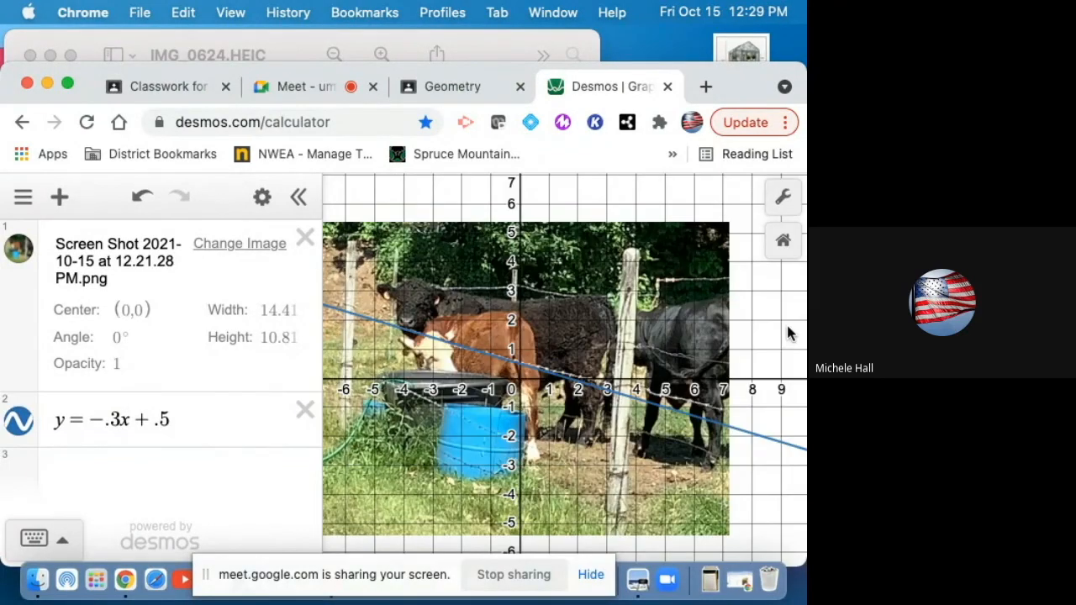